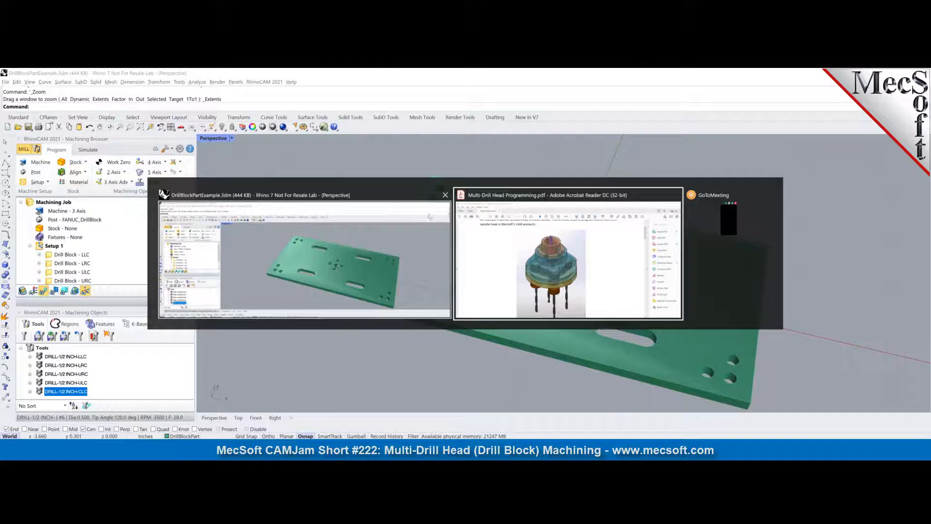
# - Switch to the Multi-Drill Head Programming PDF, examine the four-spindle head illustration and the start of Step 1, and return to Rhino
pyautogui.click(598, 293)
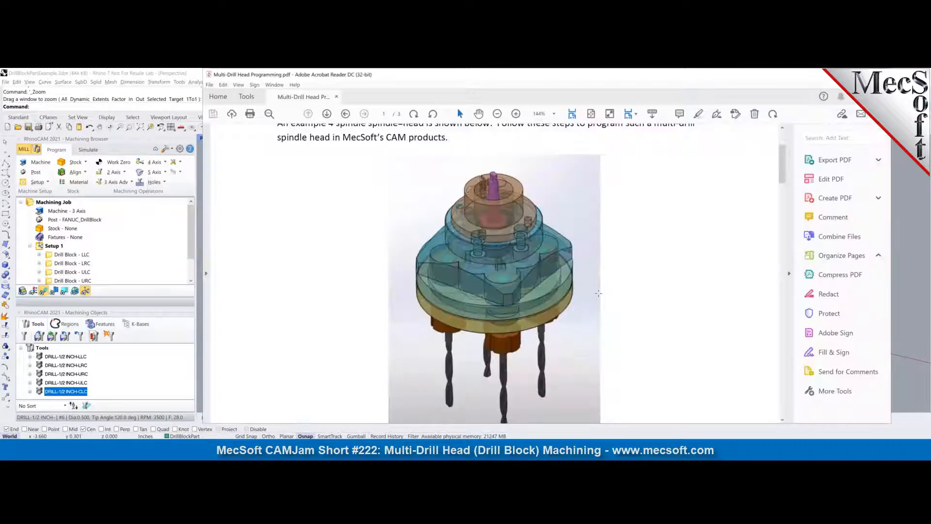
pyautogui.scroll(-1, 571, 331)
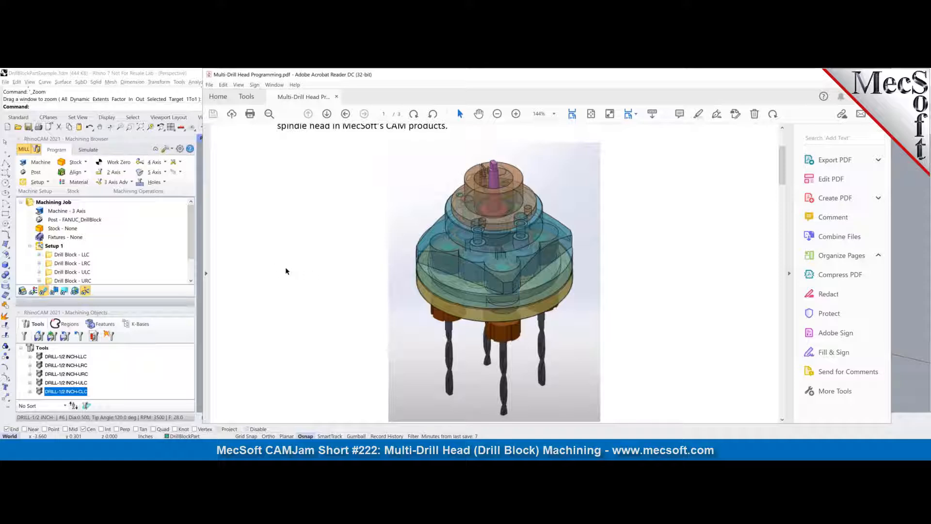
pyautogui.scroll(-3, 285, 270)
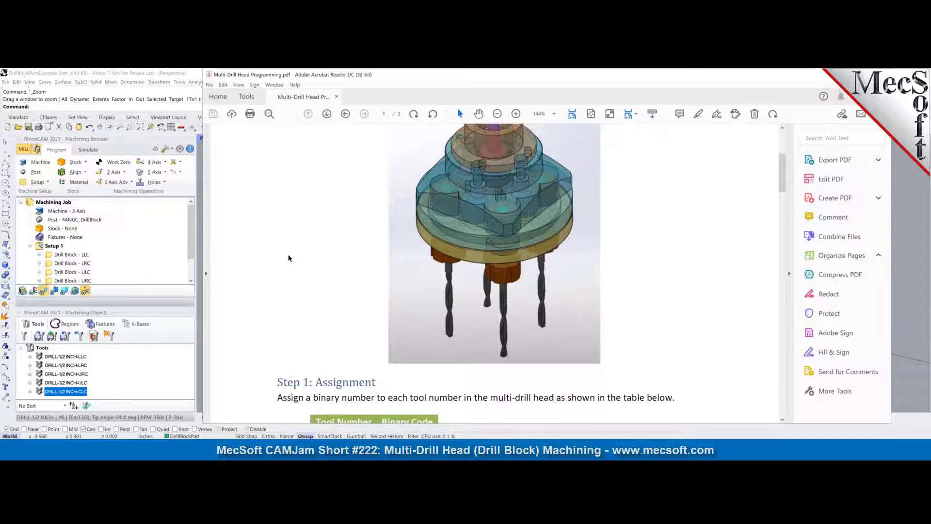
pyautogui.scroll(-6, 288, 258)
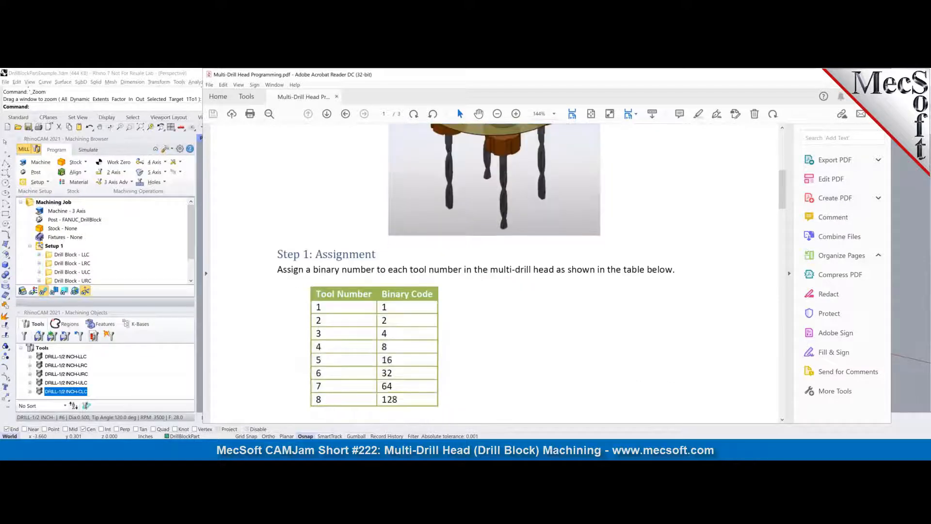
pyautogui.scroll(2, 285, 223)
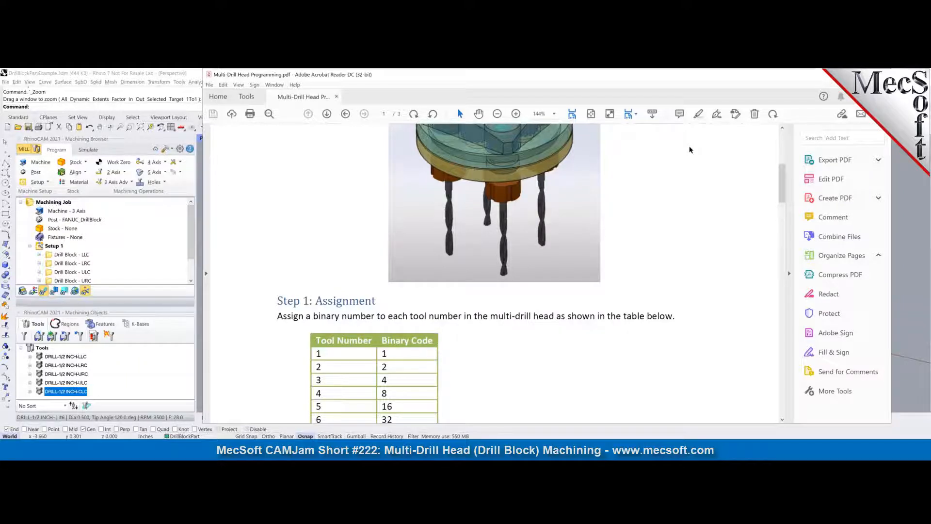
pyautogui.hotkey('alt', 'Tab')
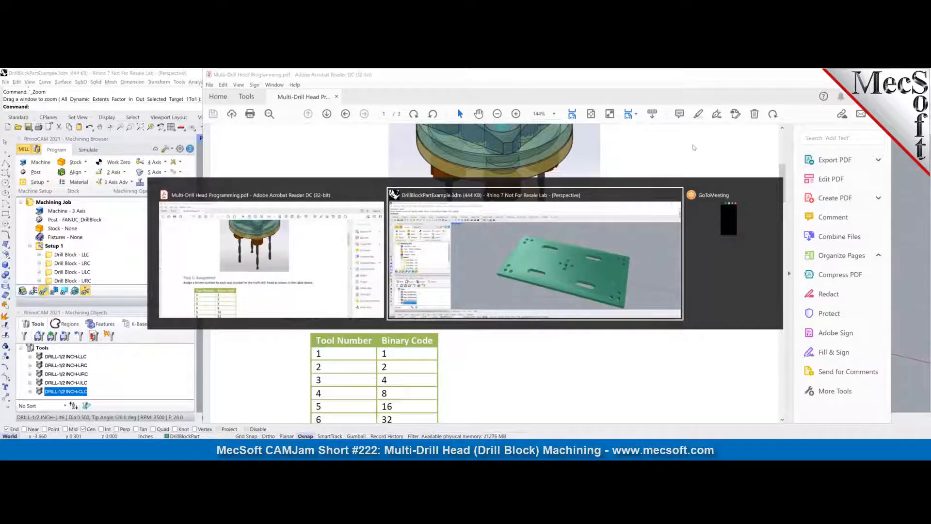
pyautogui.click(486, 247)
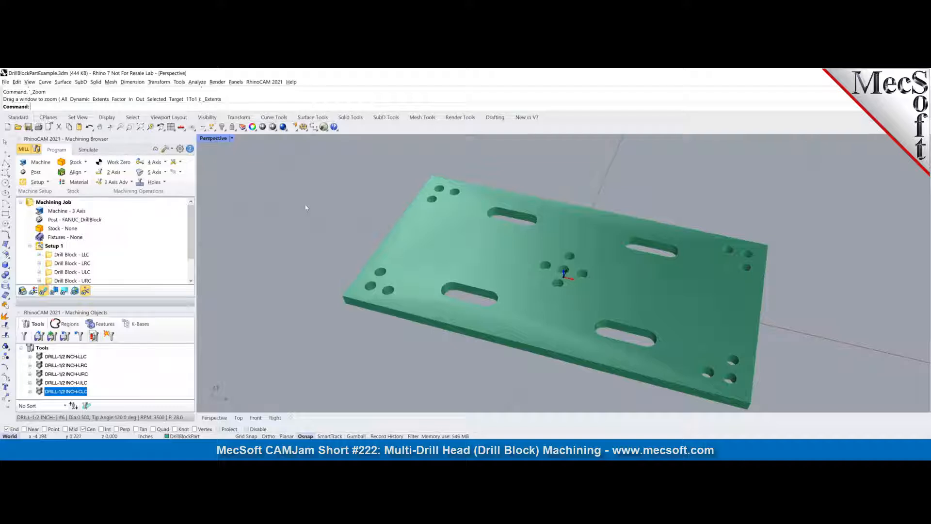
# - Go back to the Multi-Drill Head Programming PDF and study the Step 1 table pairing tool numbers with binary codes
pyautogui.hotkey('alt', 'Tab')
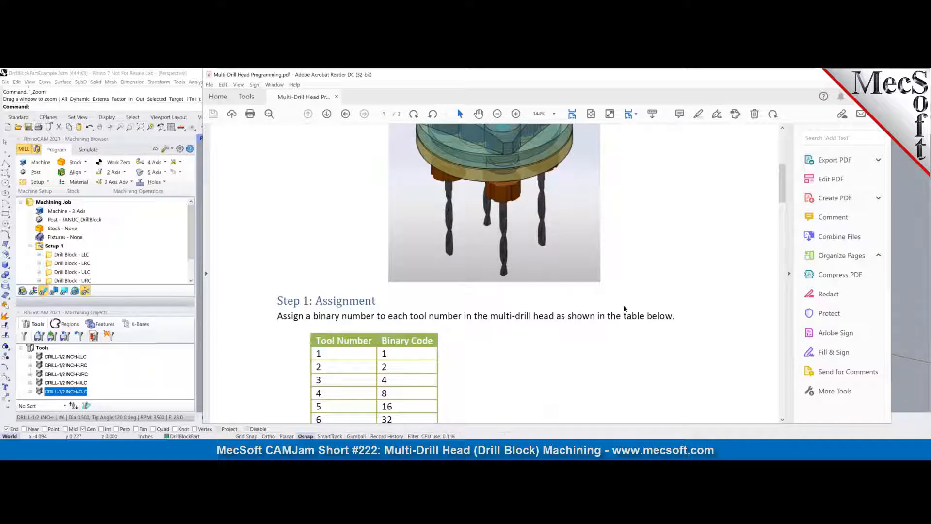
pyautogui.scroll(-1, 570, 340)
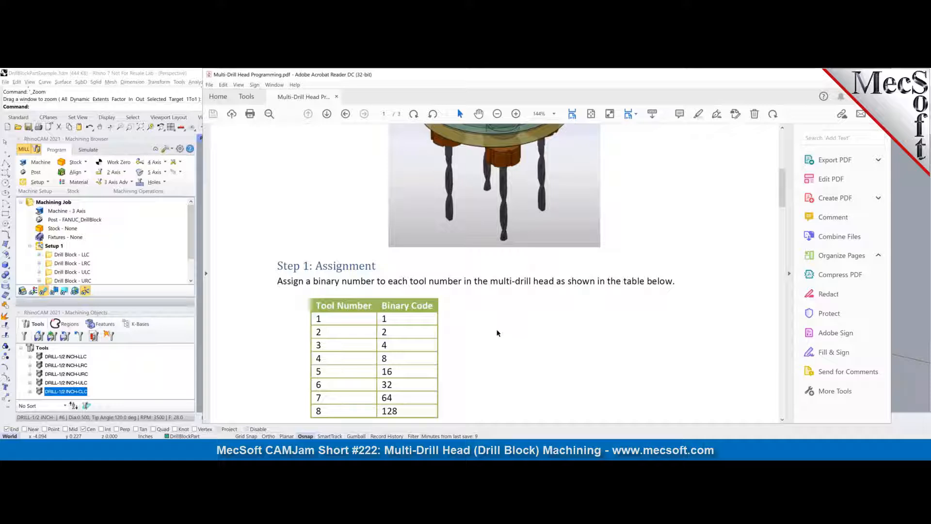
pyautogui.scroll(-1, 501, 322)
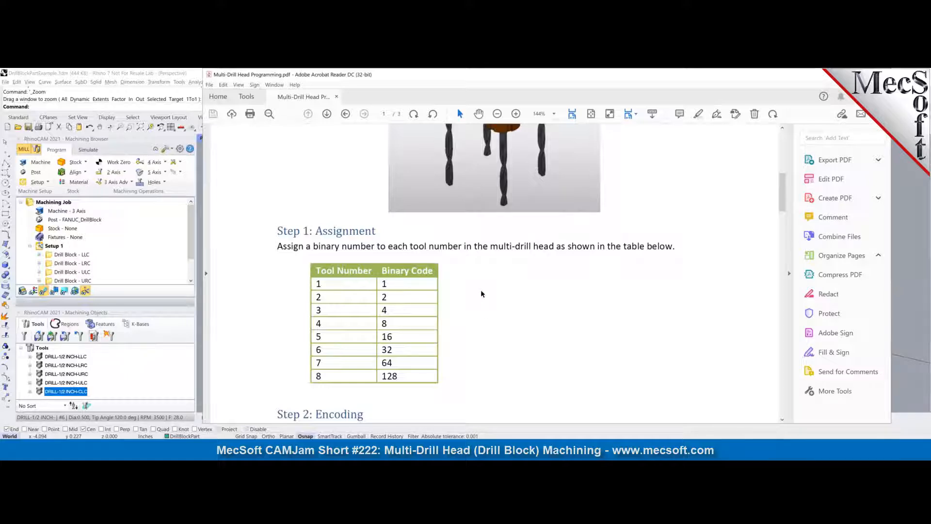
pyautogui.scroll(-2, 481, 293)
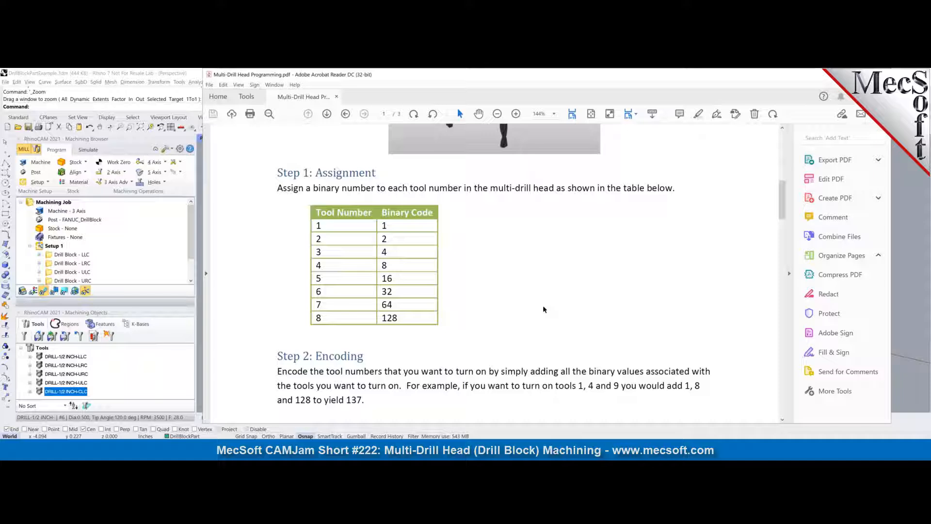
pyautogui.scroll(4, 581, 308)
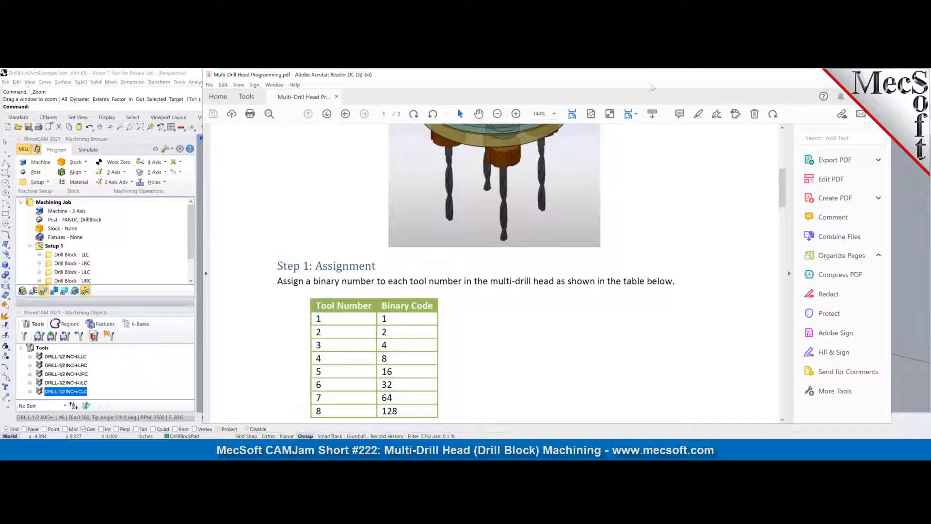
# - Read the PDF's encoding, drill tool creation and drill operation instructions, and switch back to the Rhino part
pyautogui.scroll(-2, 623, 258)
pyautogui.scroll(-8, 624, 262)
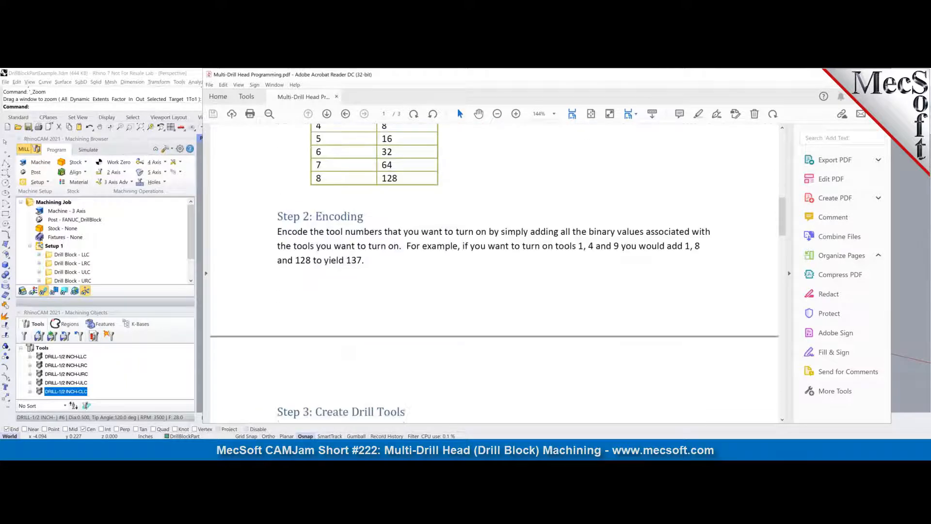
pyautogui.scroll(-5, 495, 274)
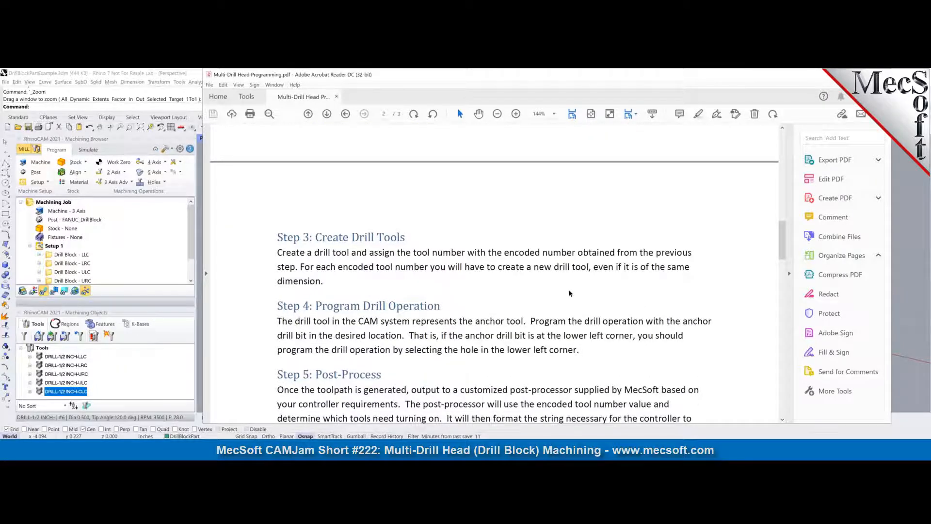
pyautogui.scroll(8, 565, 288)
pyautogui.scroll(2, 564, 290)
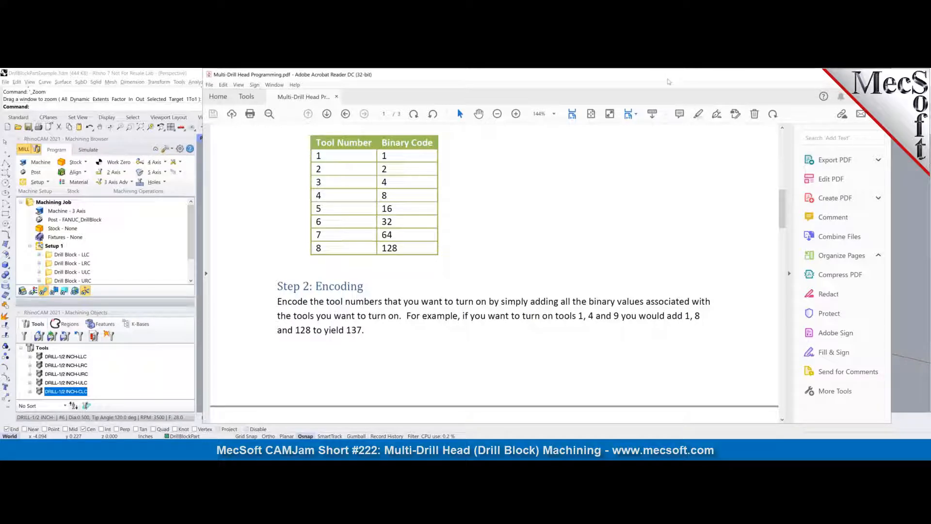
pyautogui.doubleClick(668, 80)
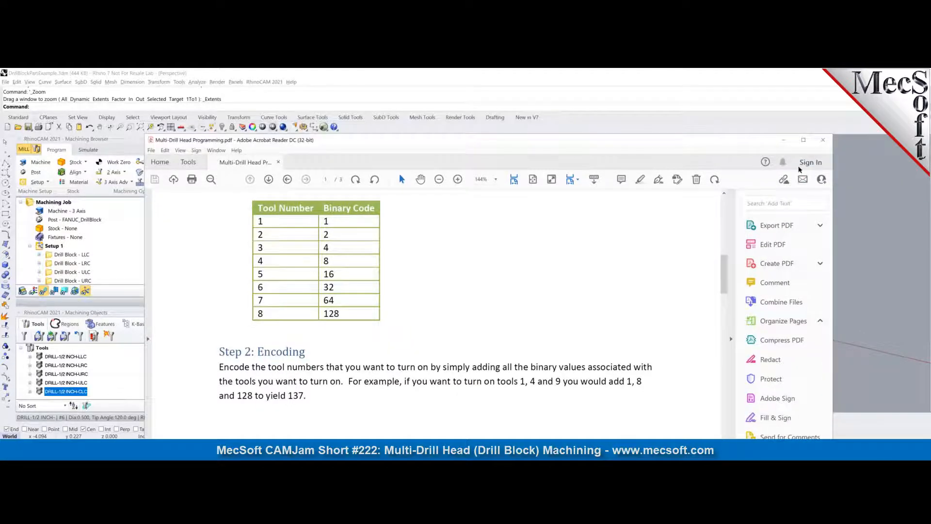
pyautogui.click(692, 101)
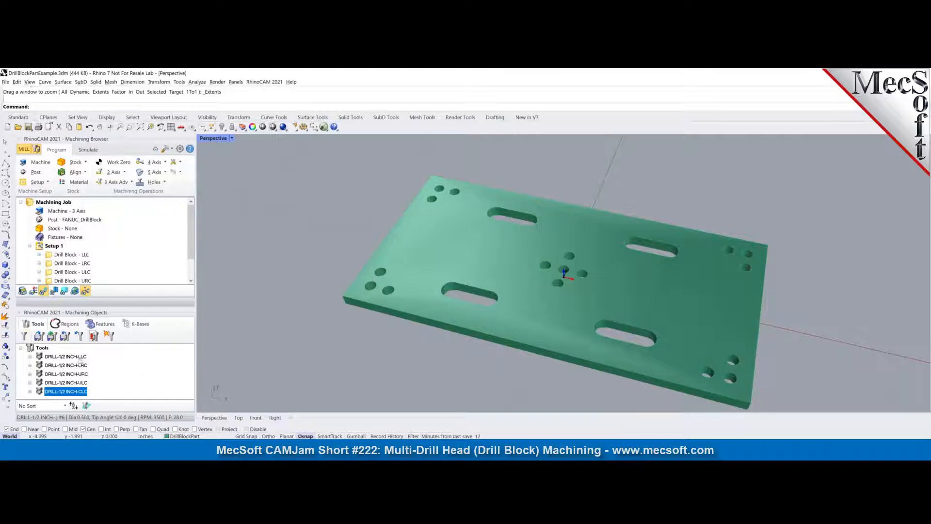
# - Inspect the properties of the DRILL-1/2 INCH-LLC tool, including its tool number, and close its definition
pyautogui.click(54, 357)
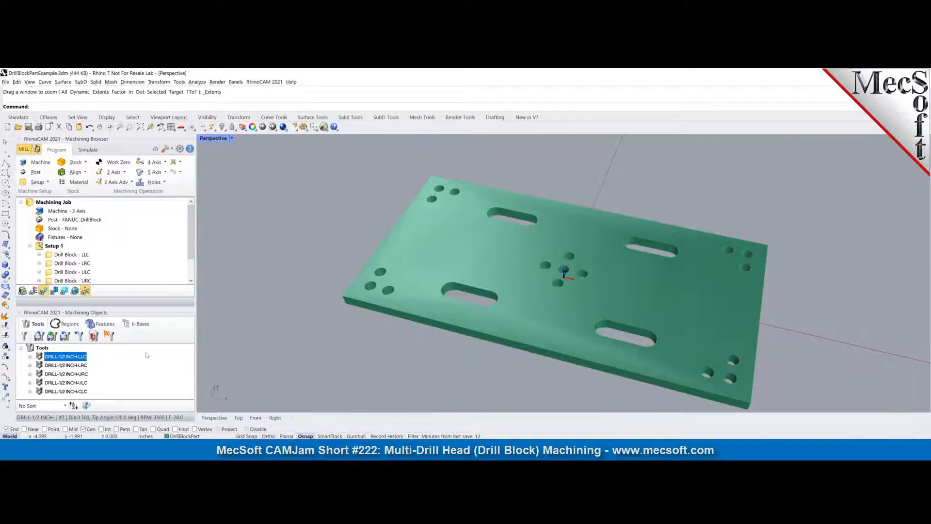
pyautogui.doubleClick(39, 357)
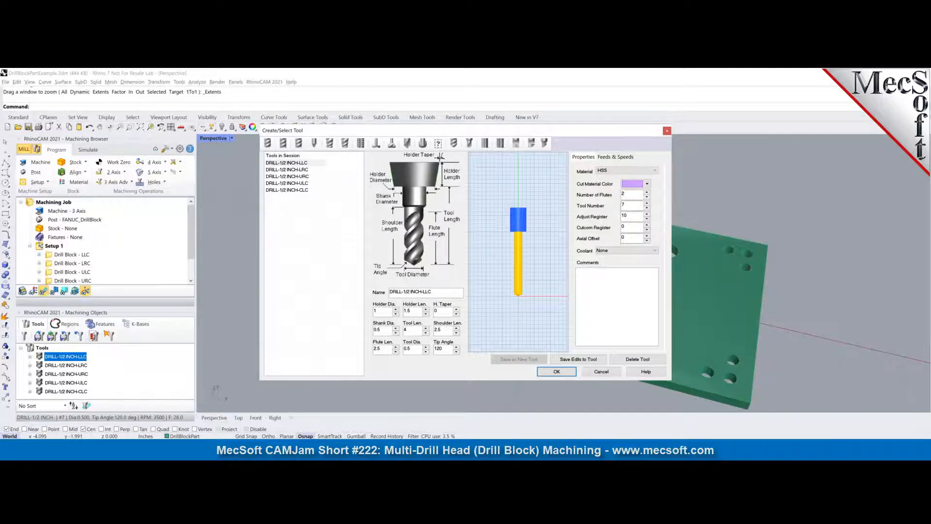
pyautogui.click(557, 371)
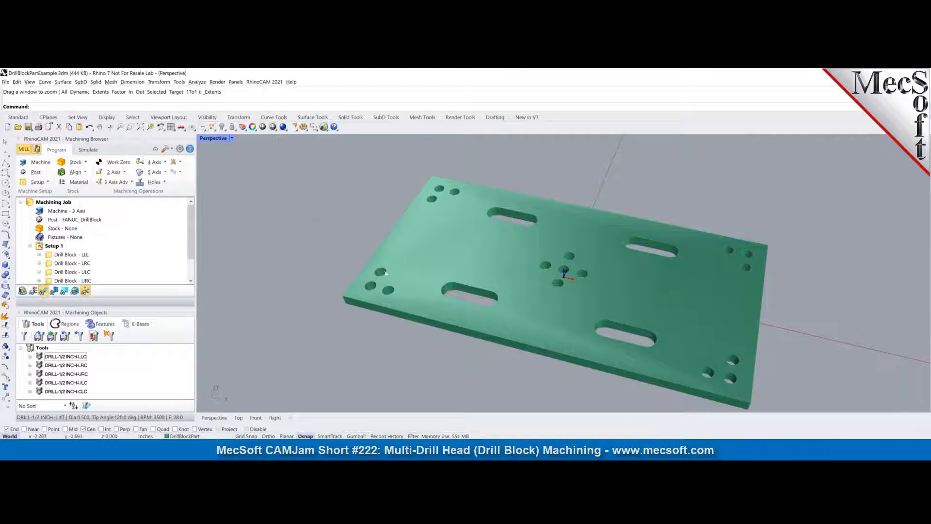
# - Check the tool assigned to the Drill Block - LLC operation, generate the operation, and inspect its toolpath at the lower left corner hole
pyautogui.click(63, 257)
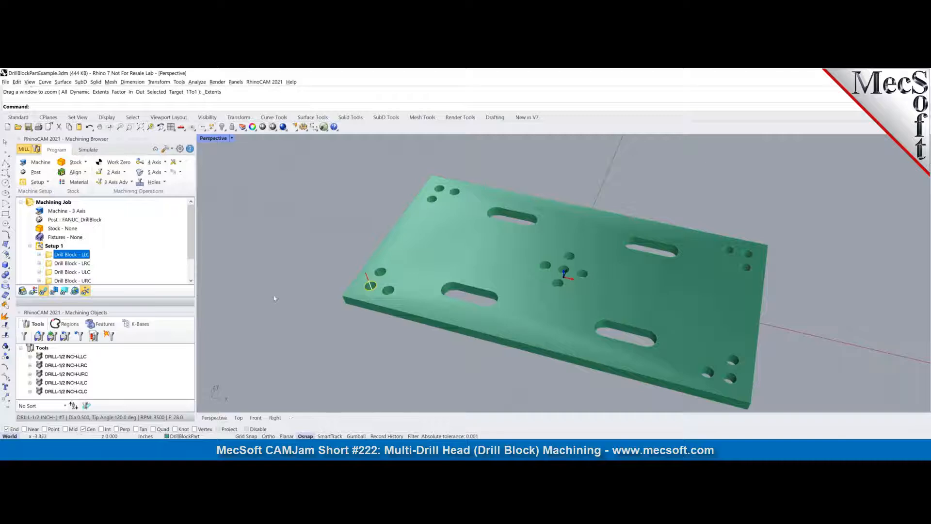
pyautogui.moveTo(406, 322); pyautogui.dragTo(384, 314, button='right')
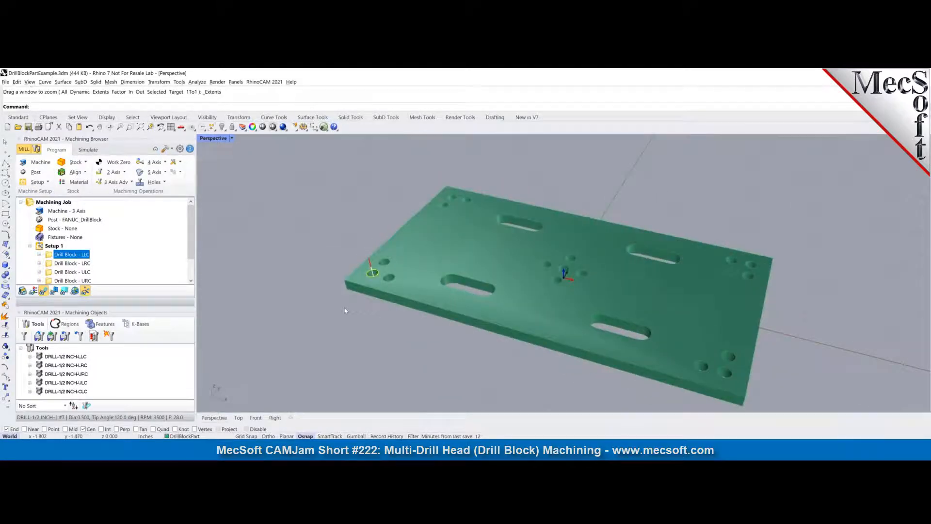
pyautogui.click(39, 254)
pyautogui.doubleClick(68, 229)
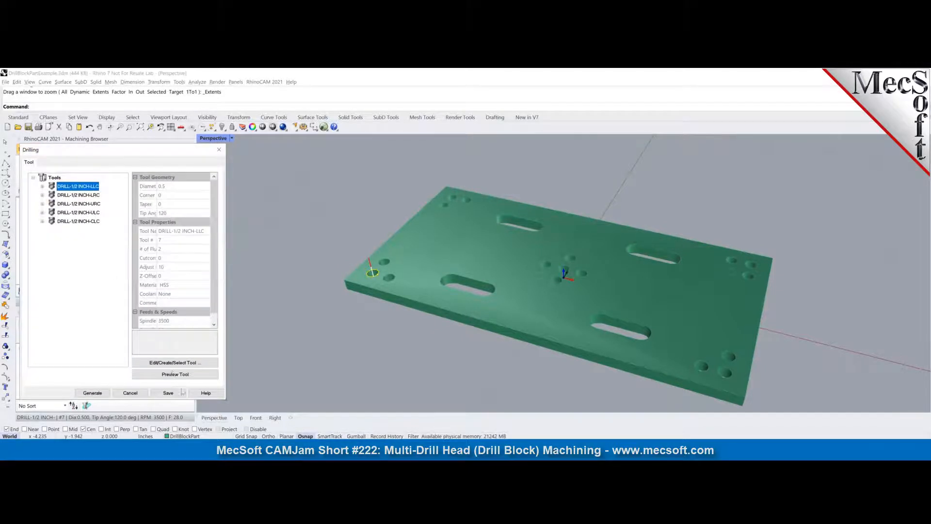
pyautogui.click(92, 393)
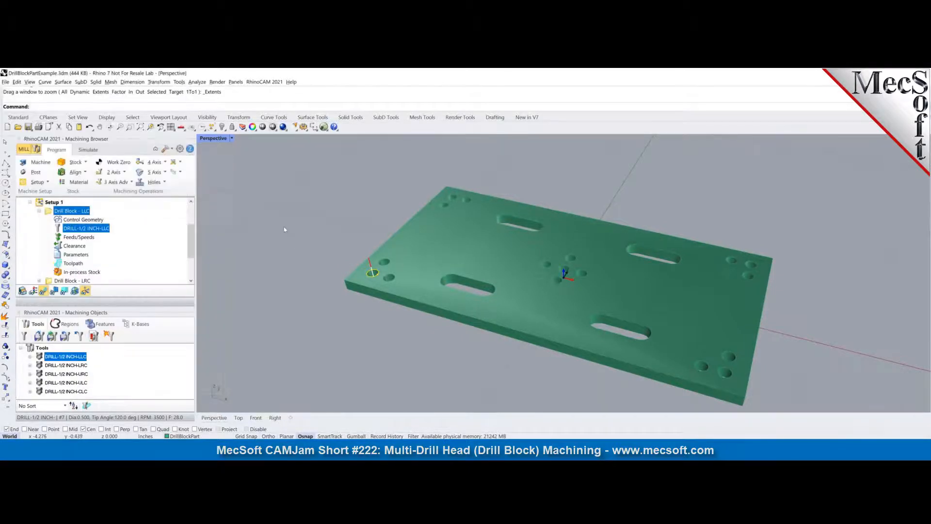
pyautogui.moveTo(406, 326)
pyautogui.mouseDown(button='right')
pyautogui.moveTo(398, 291)
pyautogui.moveTo(413, 339)
pyautogui.mouseUp(button='right')
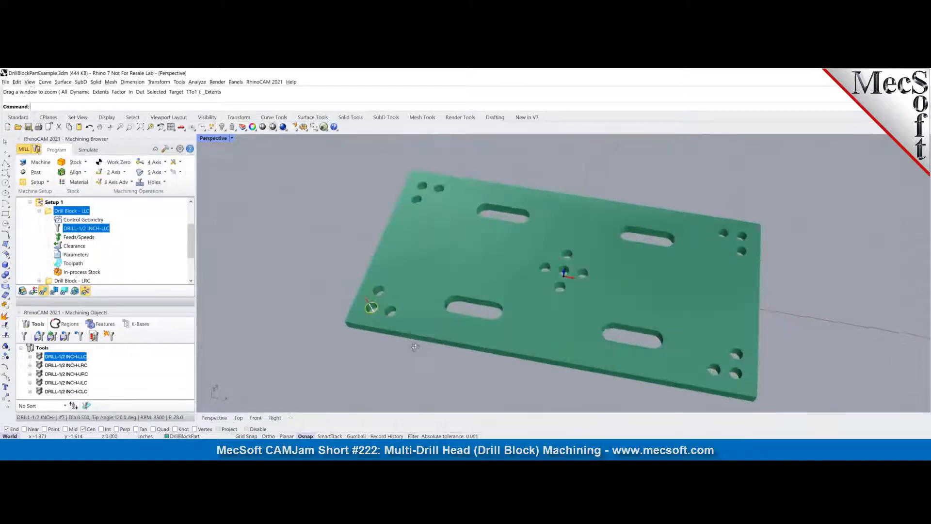
pyautogui.scroll(3, 417, 342)
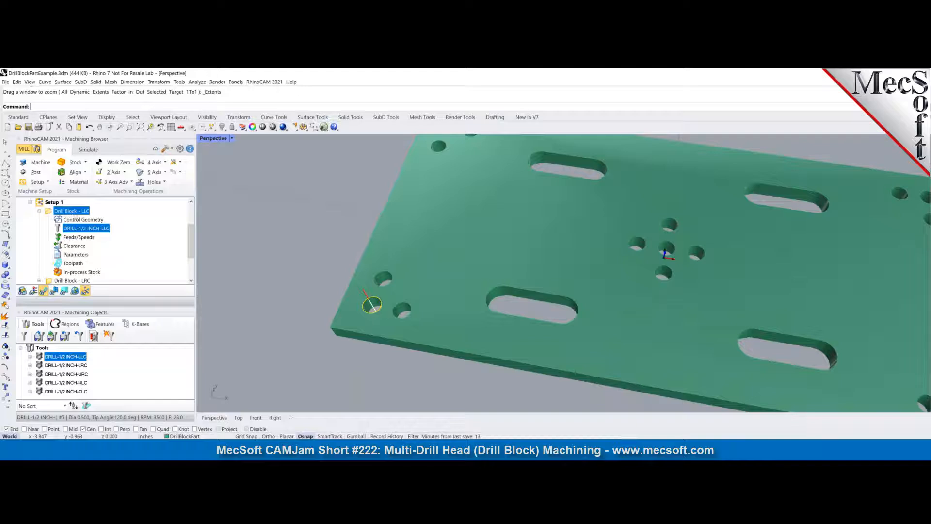
# - Collapse the Drill Block - LLC operation and review the job's post-processor options, keeping FANUC_DrillBlock as the current post
pyautogui.click(39, 211)
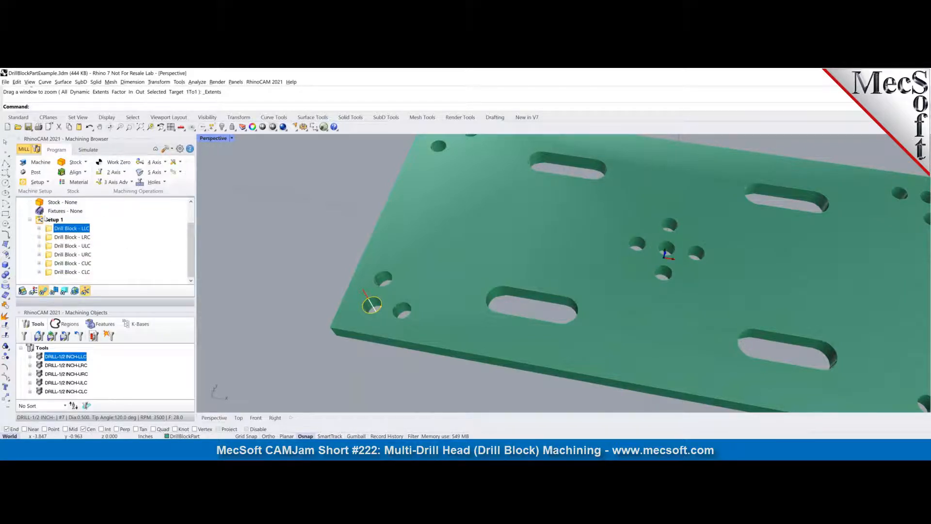
pyautogui.rightClick(74, 230)
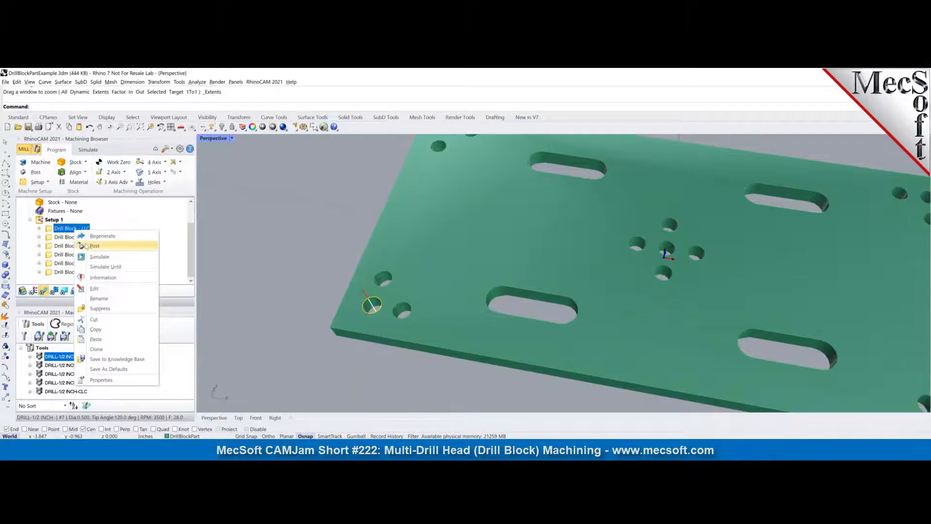
pyautogui.click(153, 226)
pyautogui.scroll(1, 147, 232)
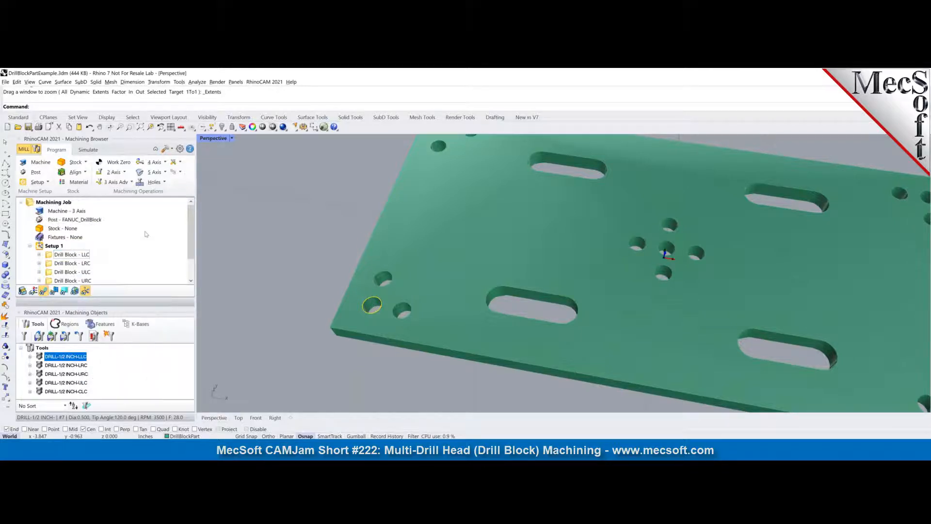
pyautogui.doubleClick(78, 220)
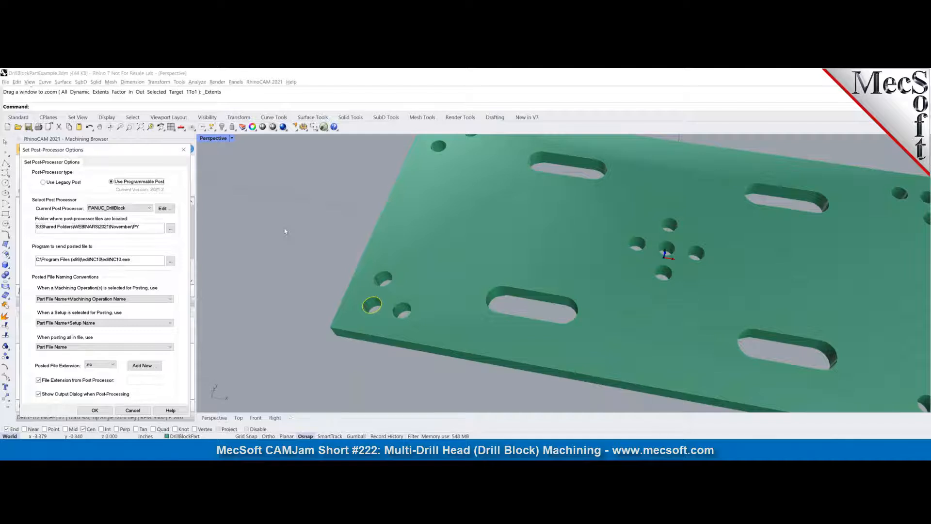
pyautogui.click(95, 410)
# - Post the Drill Block - LLC operation to the Desktop as DrillBlockPartExample_Drill Block - LLC.nc and move the G-code window clear of the drilled corner
pyautogui.click(59, 256)
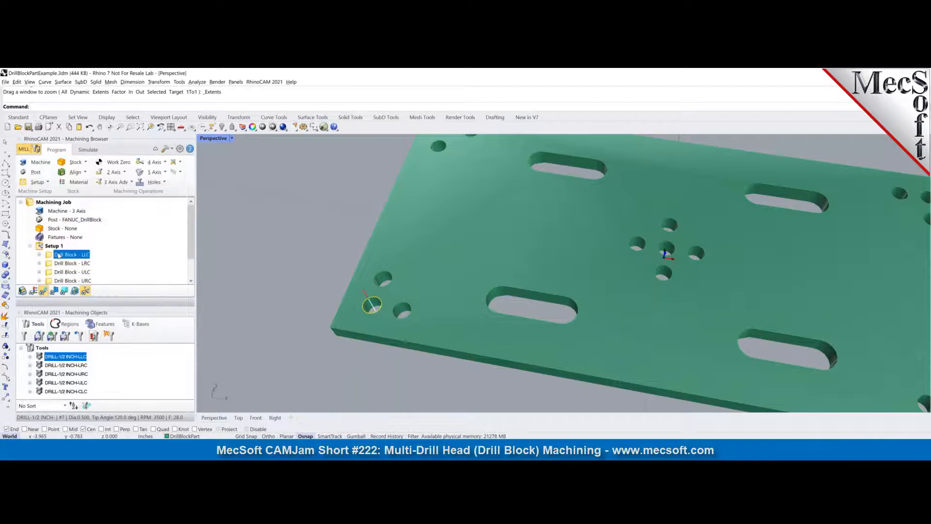
pyautogui.rightClick(60, 258)
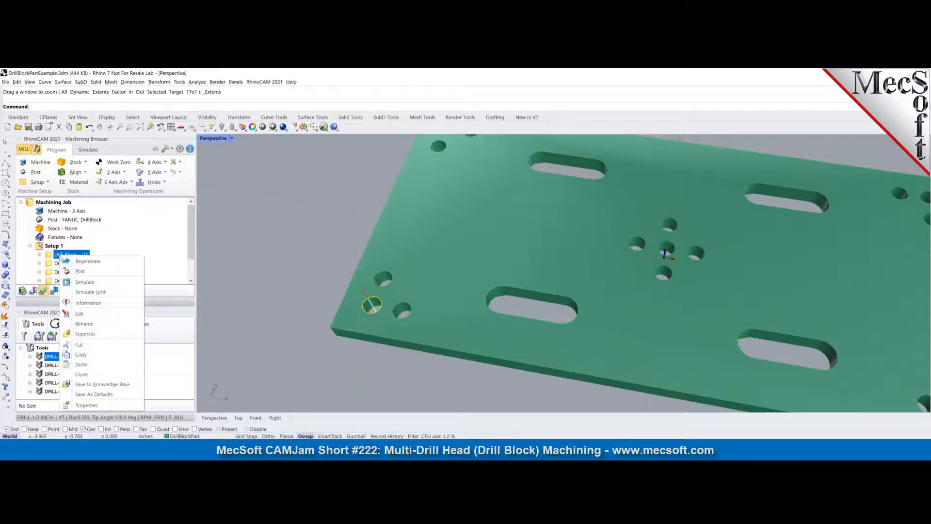
pyautogui.click(78, 270)
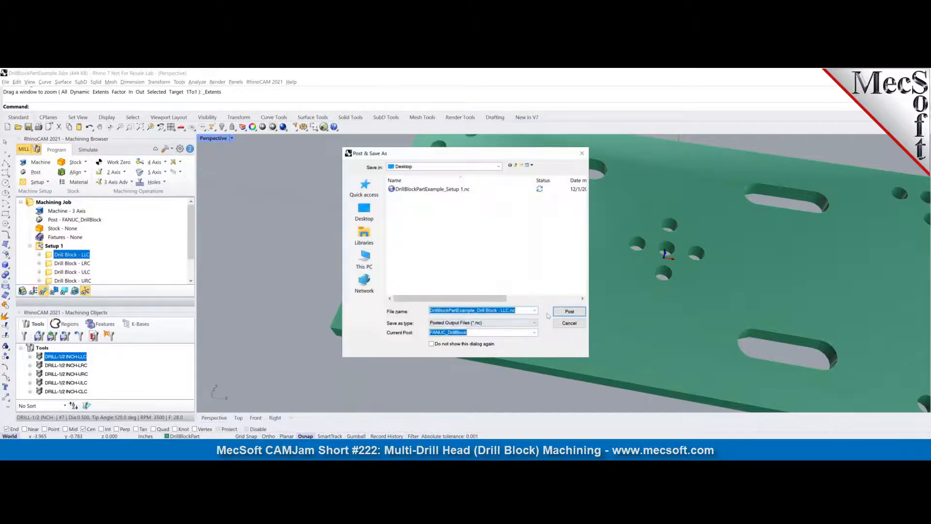
pyautogui.click(569, 312)
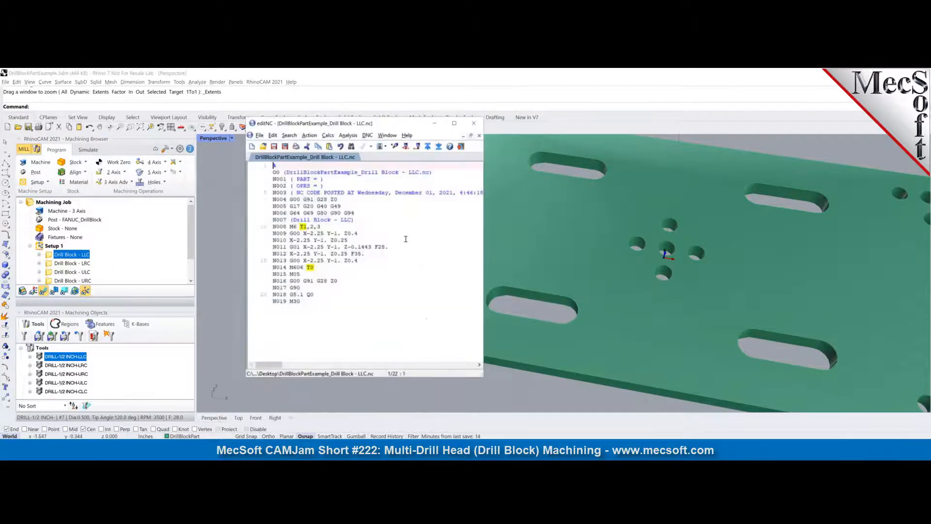
pyautogui.moveTo(406, 127); pyautogui.dragTo(275, 135)
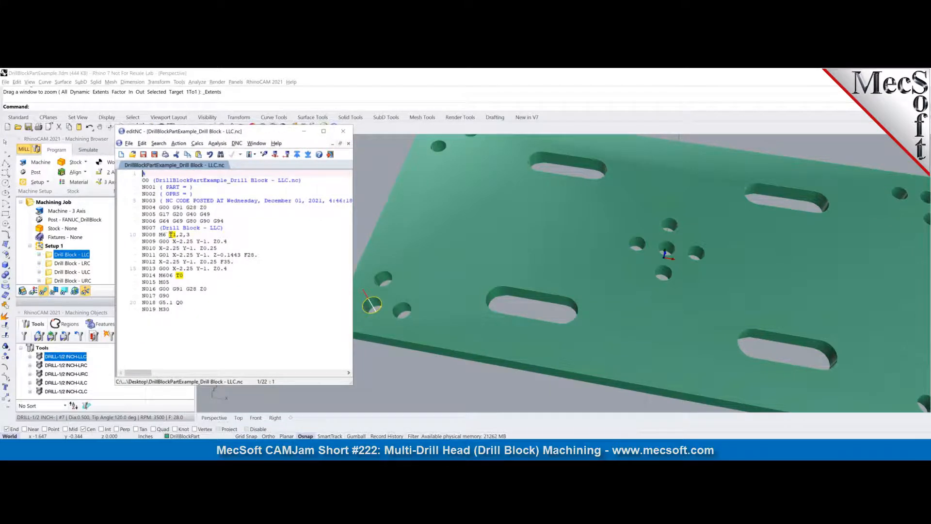
# - Examine the tool change line of the posted Drill Block - LLC code, close the G-code window, and view the whole plate
pyautogui.click(173, 235)
pyautogui.moveTo(182, 235); pyautogui.dragTo(190, 235)
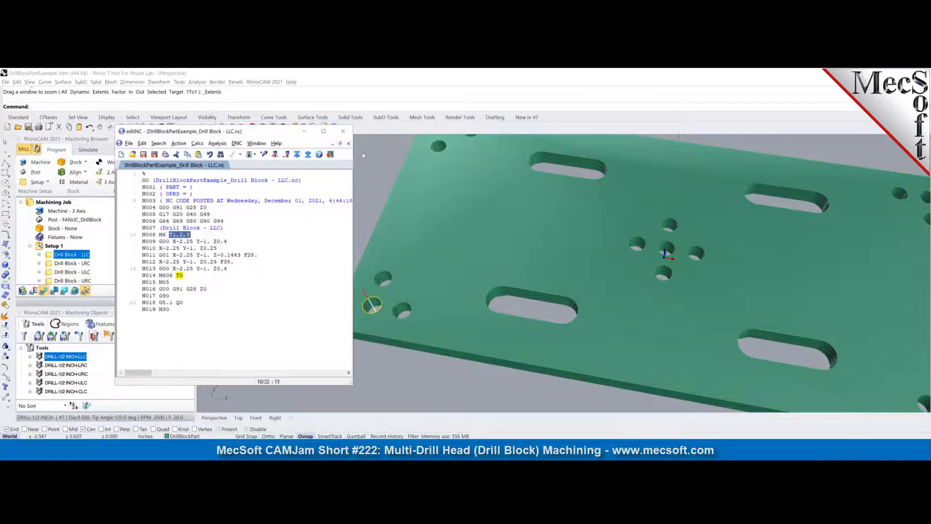
pyautogui.click(343, 131)
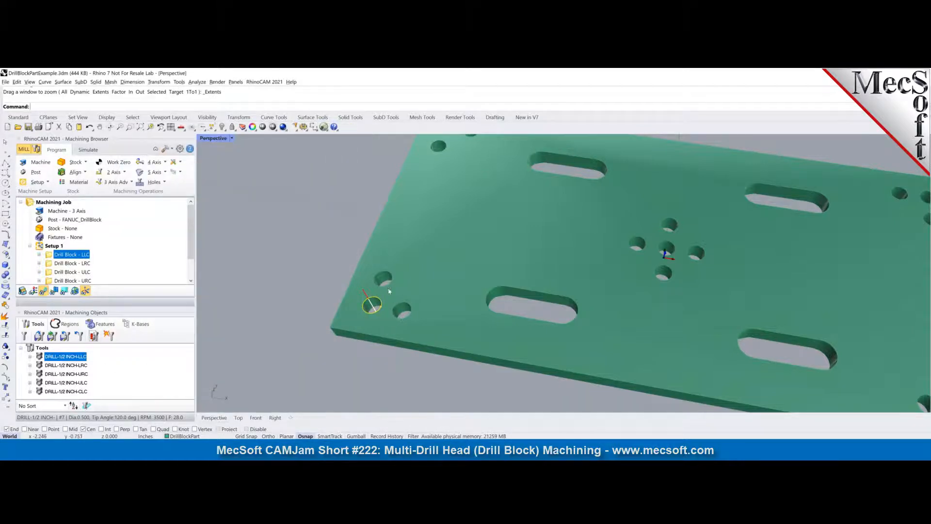
pyautogui.scroll(-4, 416, 289)
pyautogui.scroll(-2, 870, 397)
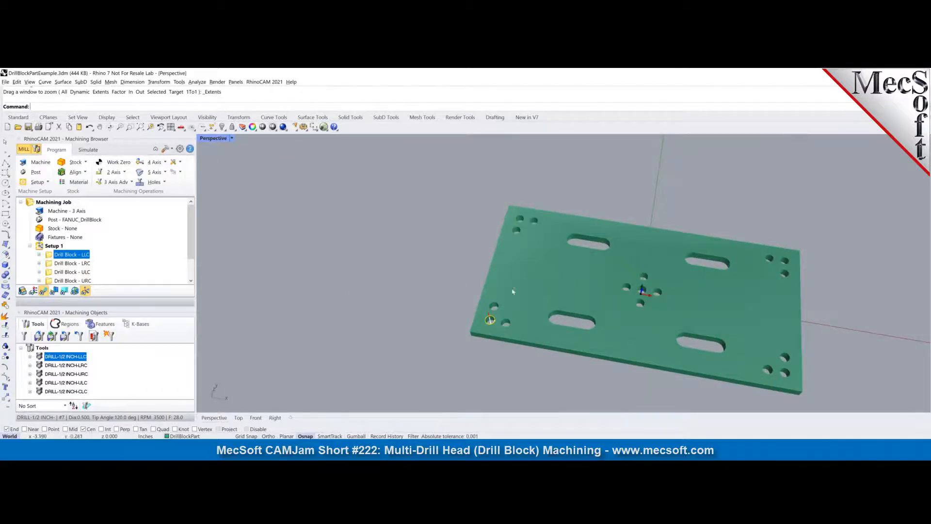
pyautogui.scroll(3, 871, 380)
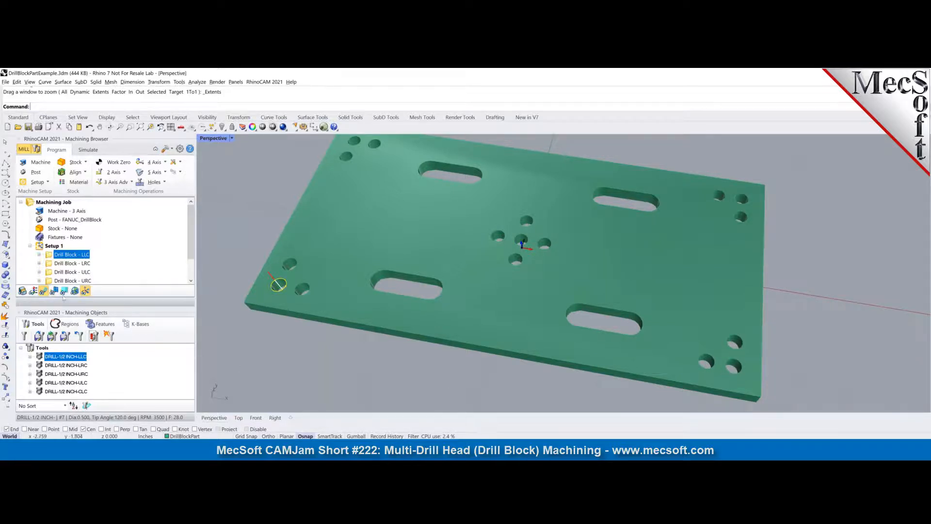
# - Inspect the DRILL-1/2 INCH-LRC tool definition, including its tool number, and expand the Drill Block - LRC operation to check its assigned tool
pyautogui.click(73, 263)
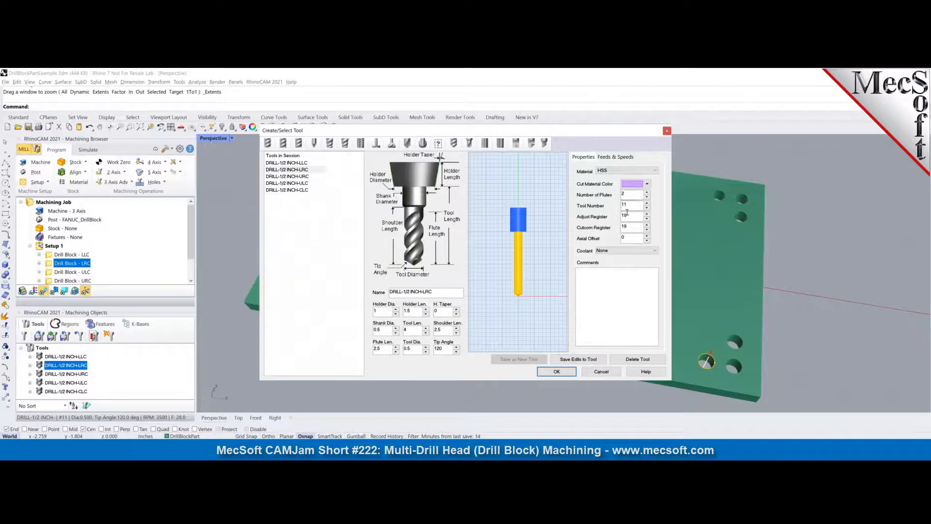
pyautogui.click(557, 371)
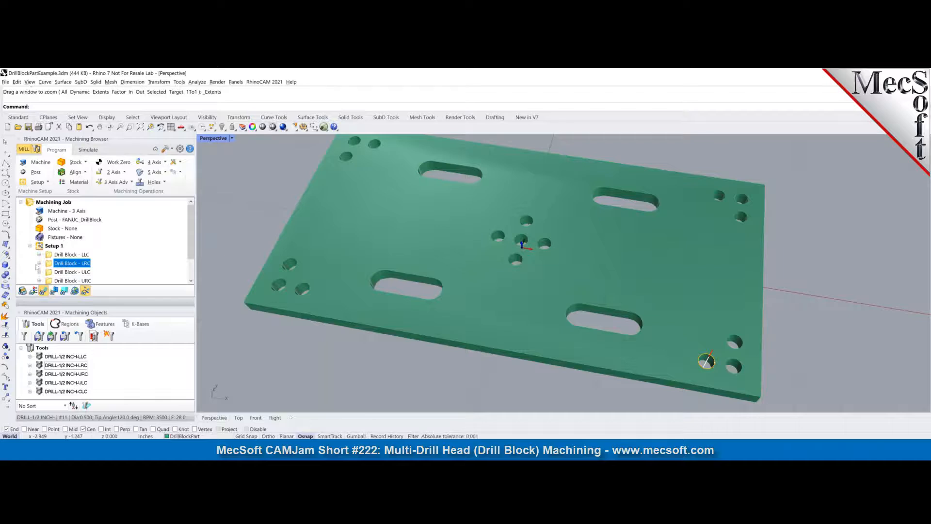
pyautogui.click(39, 263)
pyautogui.click(86, 229)
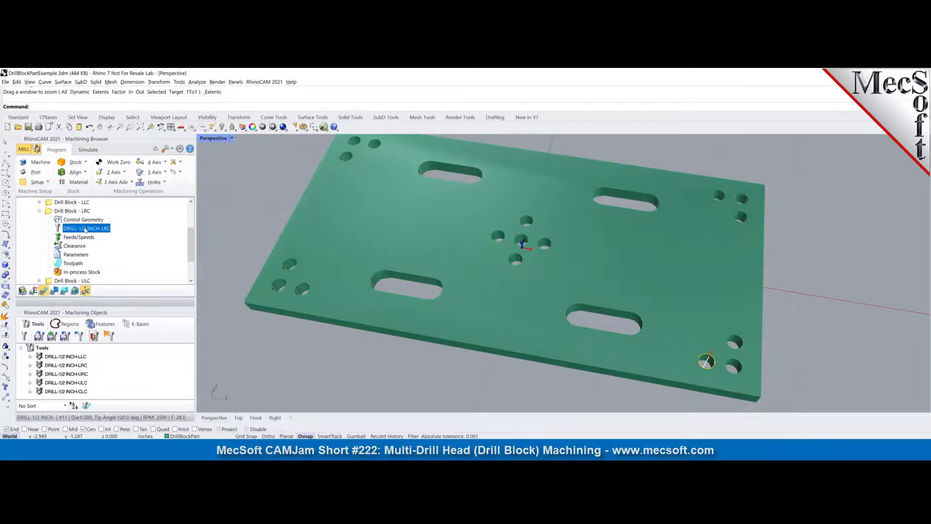
# - Post the Drill Block - LRC operation as DrillBlockPartExample_Drill Block - LRC.nc, review and close the G-code, and collapse the operation
pyautogui.click(73, 212)
pyautogui.rightClick(73, 212)
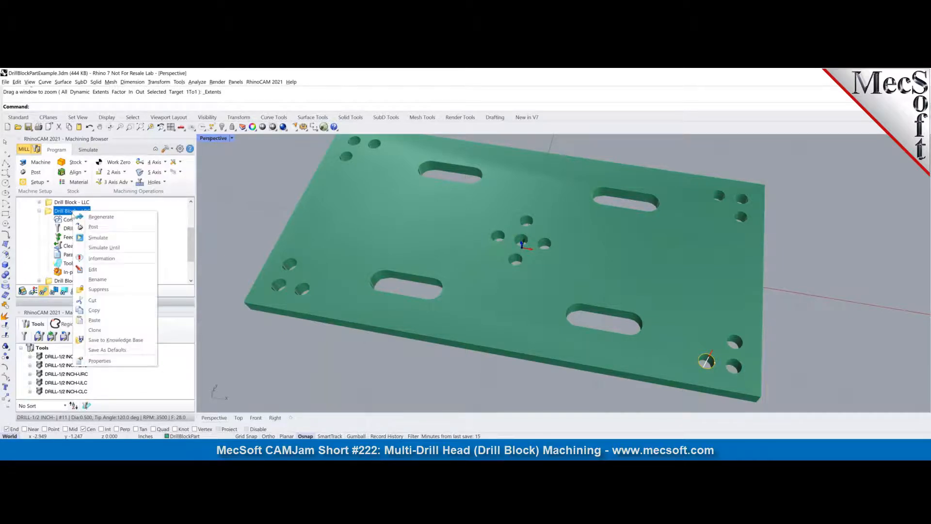
pyautogui.click(91, 228)
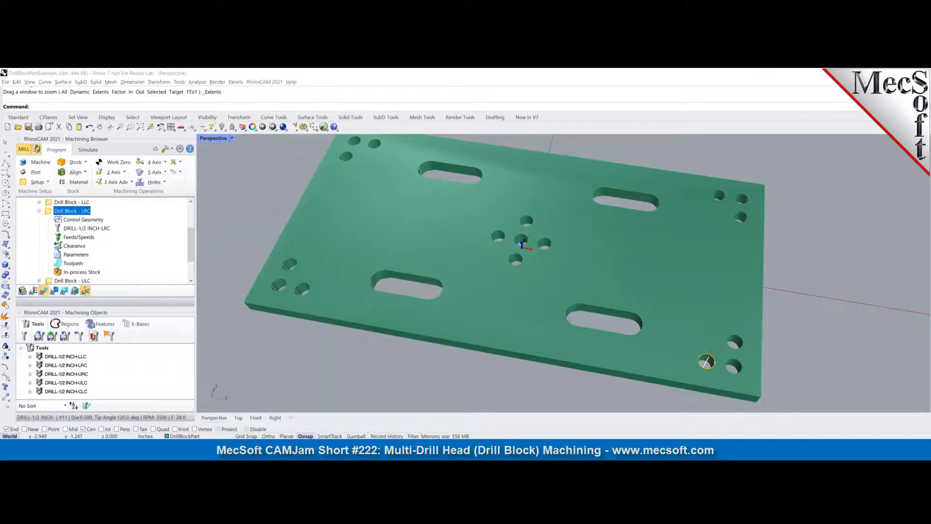
pyautogui.click(569, 311)
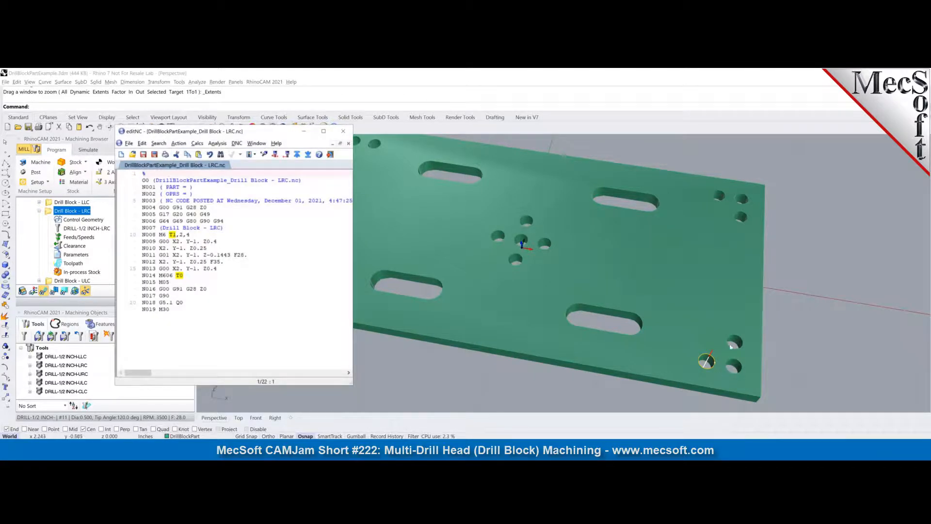
pyautogui.click(343, 131)
pyautogui.click(40, 211)
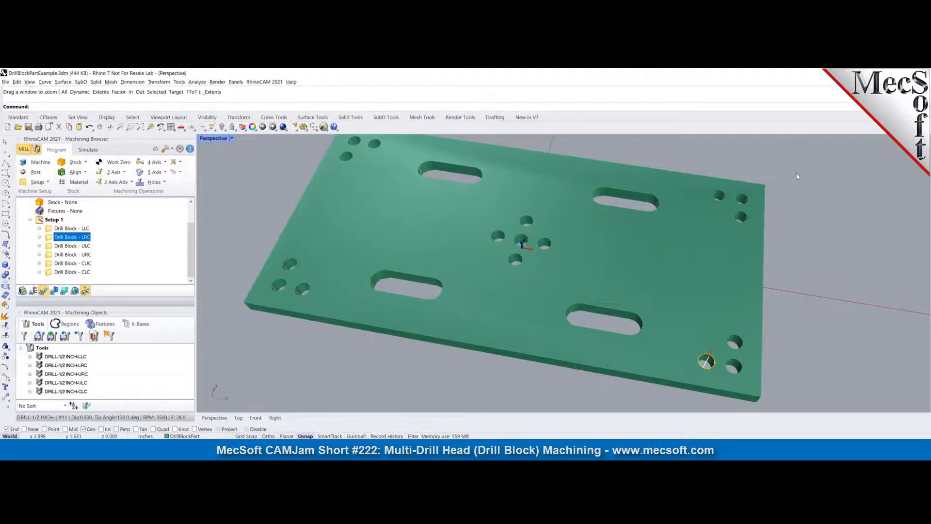
# - Check where the Drill Block - ULC and Drill Block - URC operations drill on the plate, and select Setup 1
pyautogui.click(85, 246)
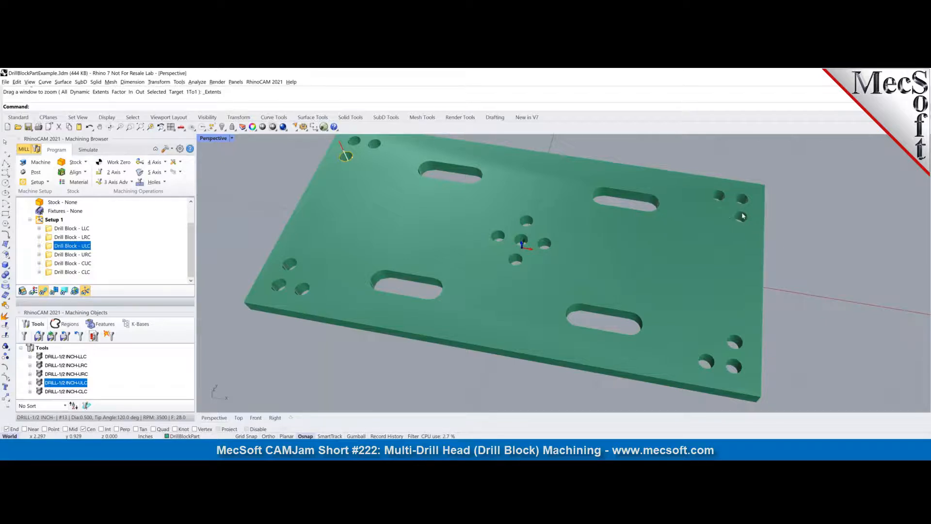
pyautogui.click(80, 256)
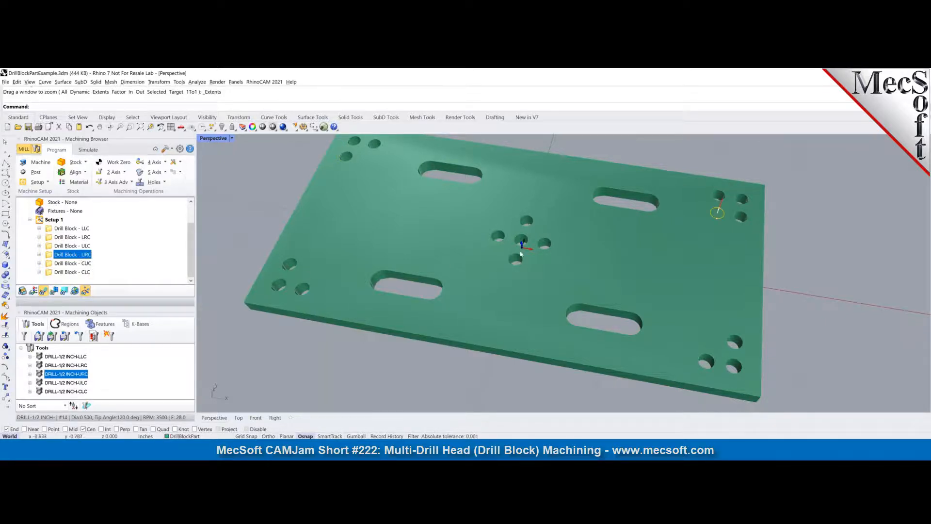
pyautogui.click(54, 220)
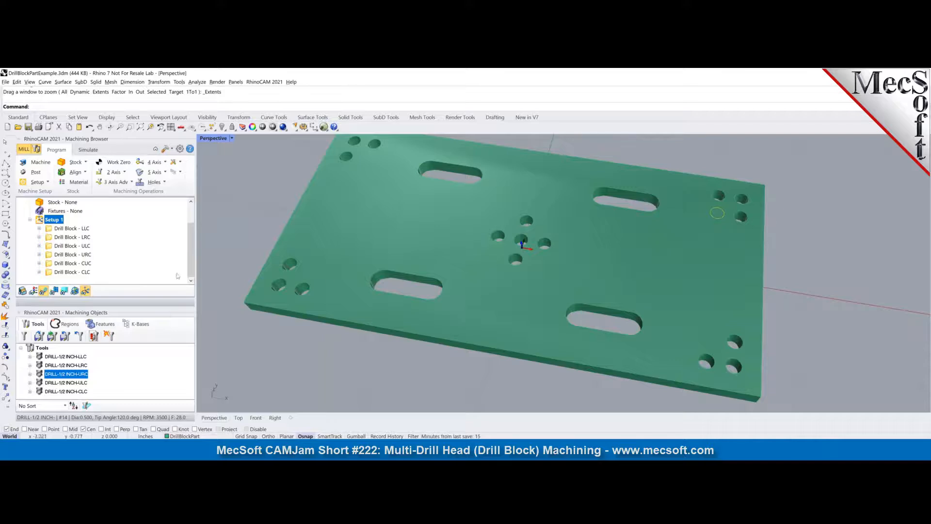
# - Inspect the tool assigned to the Drill Block - URC operation, including its tool number, without changing the operation
pyautogui.click(64, 256)
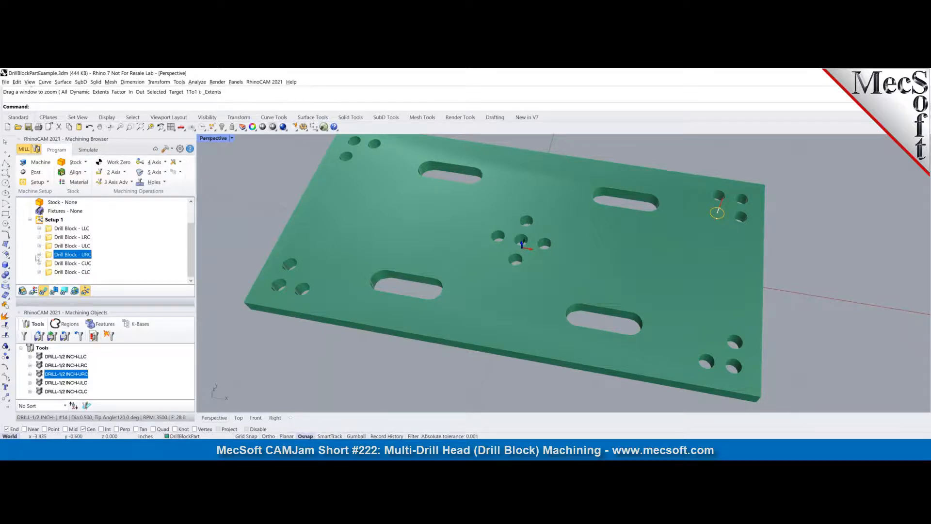
pyautogui.click(40, 255)
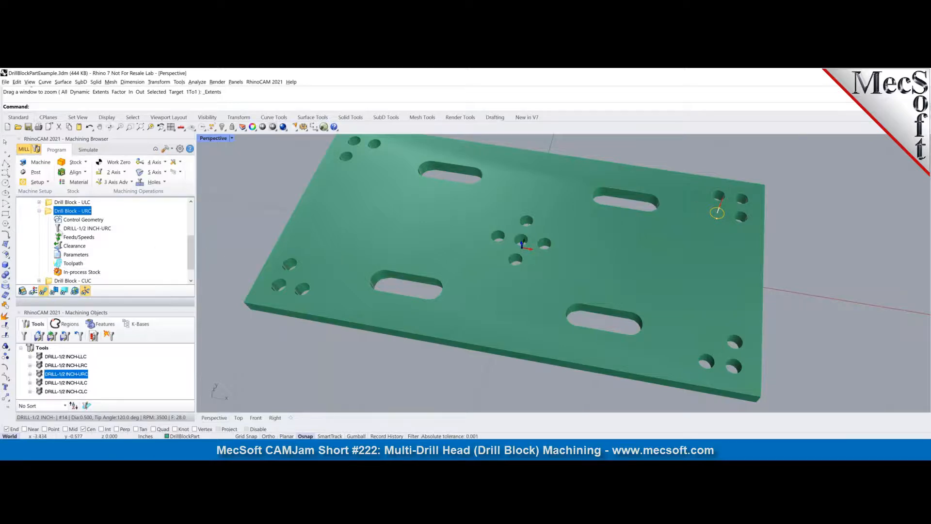
pyautogui.doubleClick(86, 228)
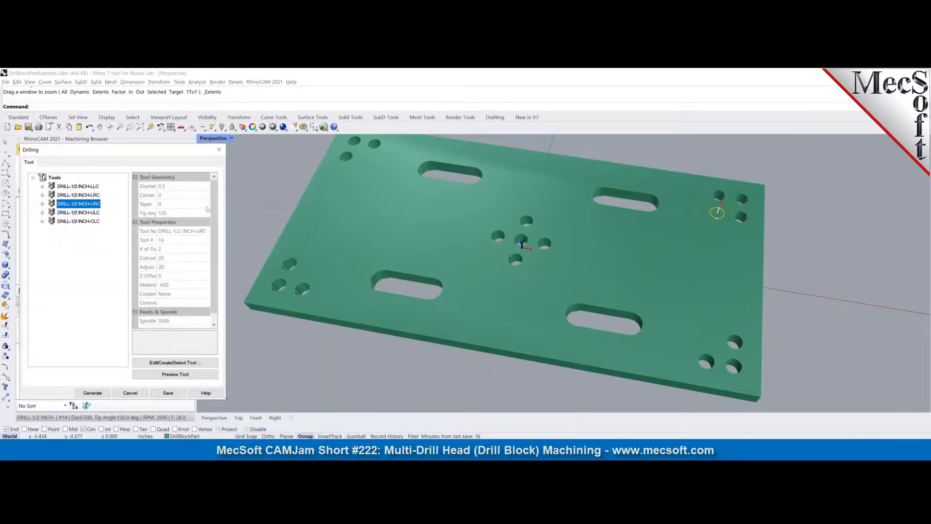
pyautogui.click(219, 149)
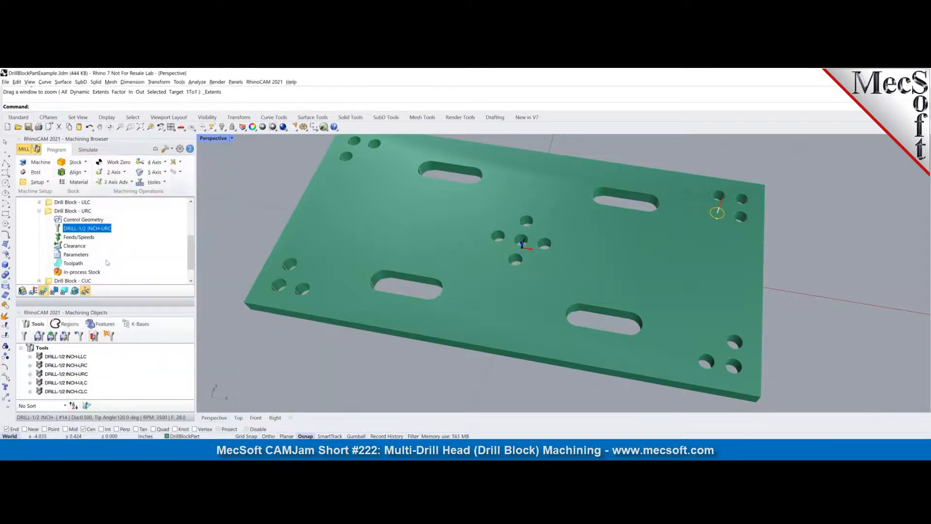
# - Post the Drill Block - URC operation to the Desktop as DrillBlockPartExample_Drill Block - URC.nc, review and close the G-code, and collapse the operation
pyautogui.rightClick(72, 212)
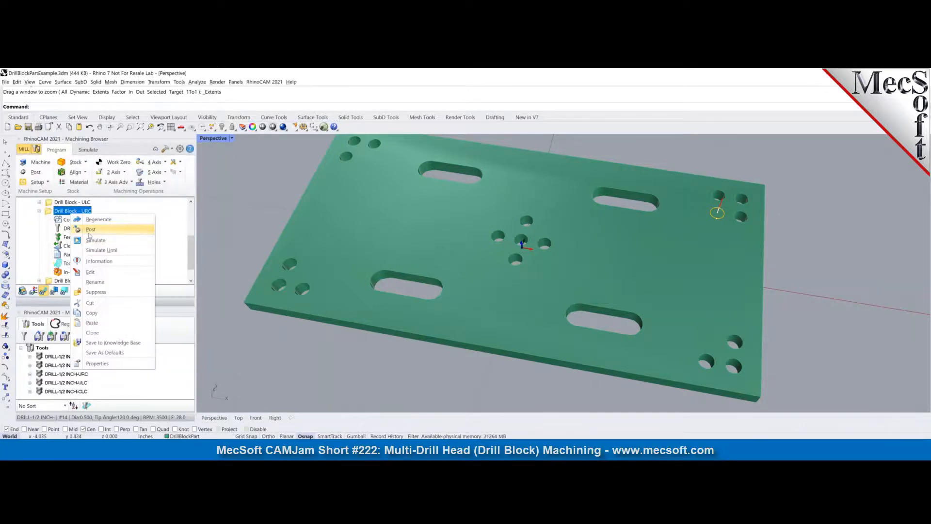
pyautogui.click(89, 231)
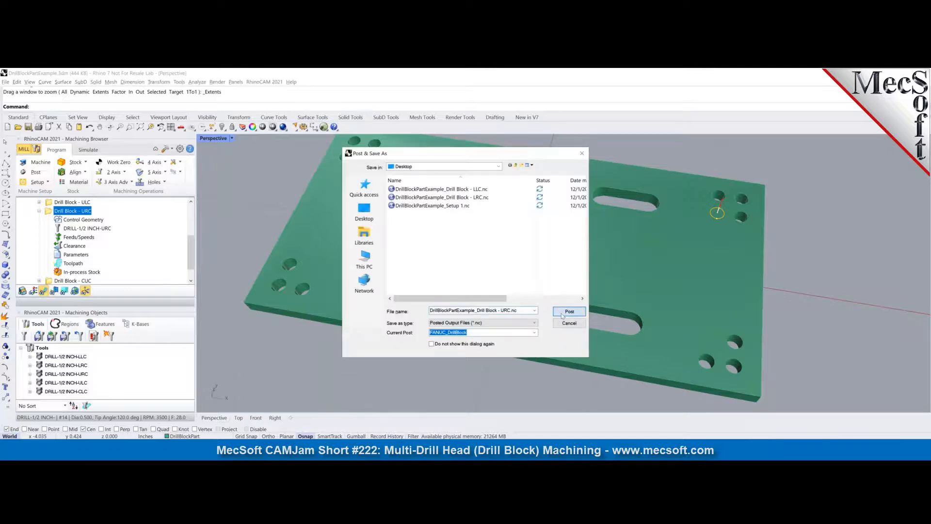
pyautogui.click(563, 316)
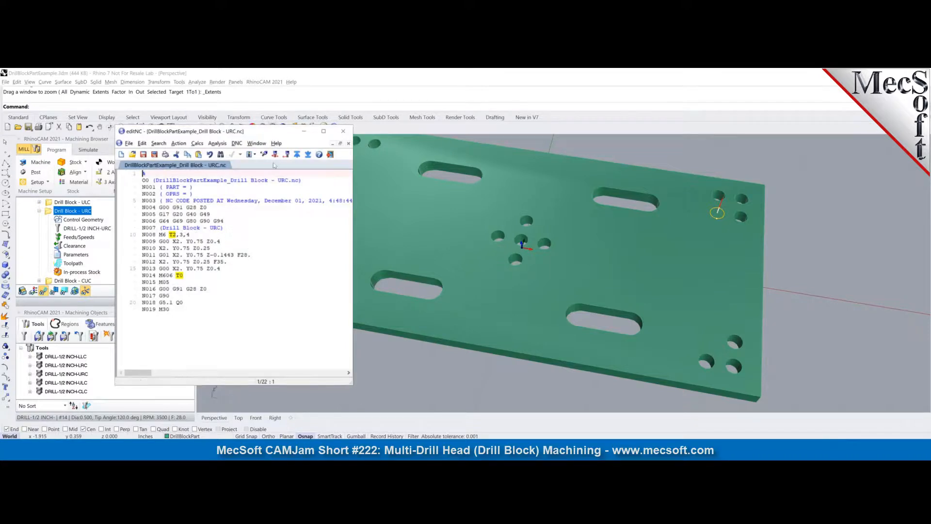
pyautogui.click(342, 131)
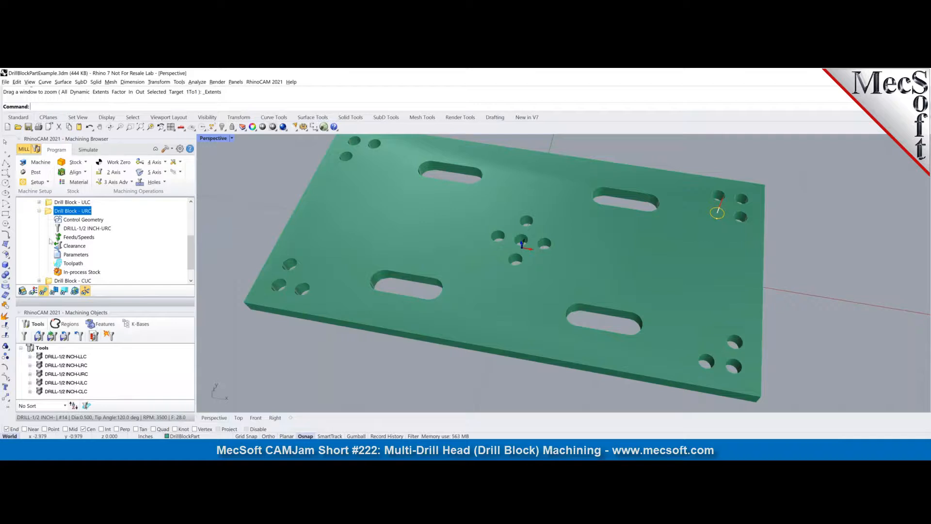
pyautogui.click(39, 211)
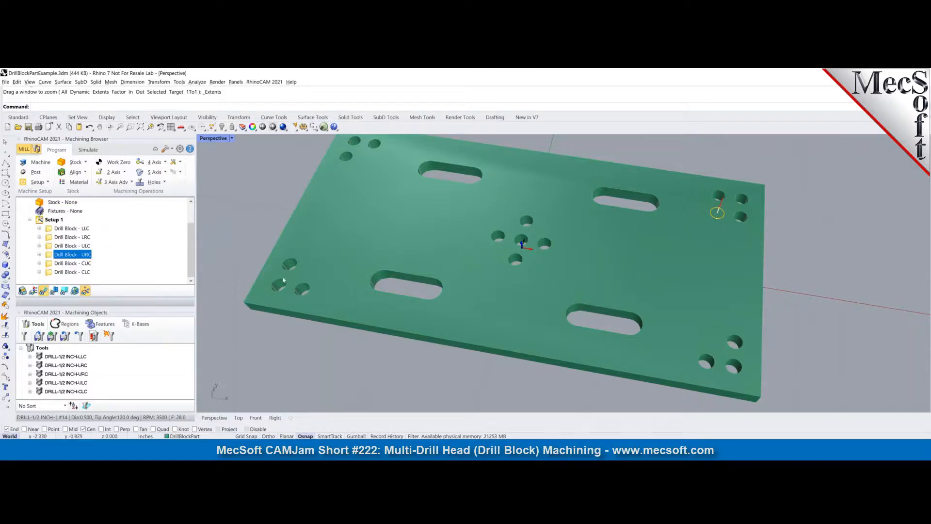
# - Post the Drill Block - CUC operation to the Desktop as DrillBlockPartExample_Drill Block - CUC.nc, and review and close the G-code
pyautogui.click(81, 264)
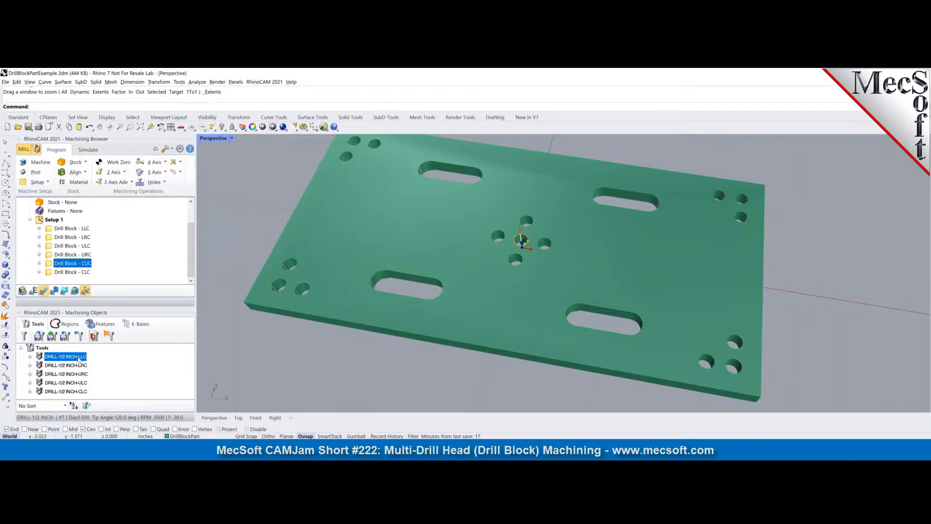
pyautogui.rightClick(56, 262)
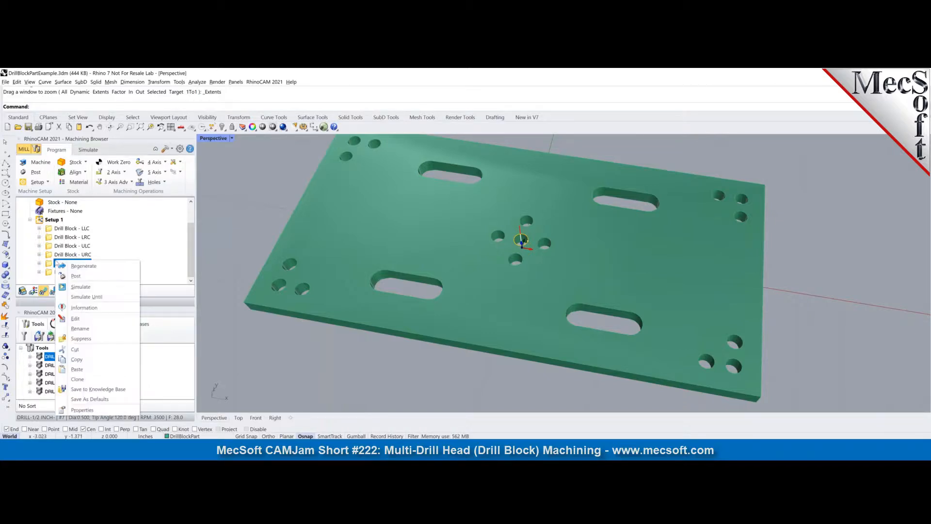
pyautogui.click(74, 276)
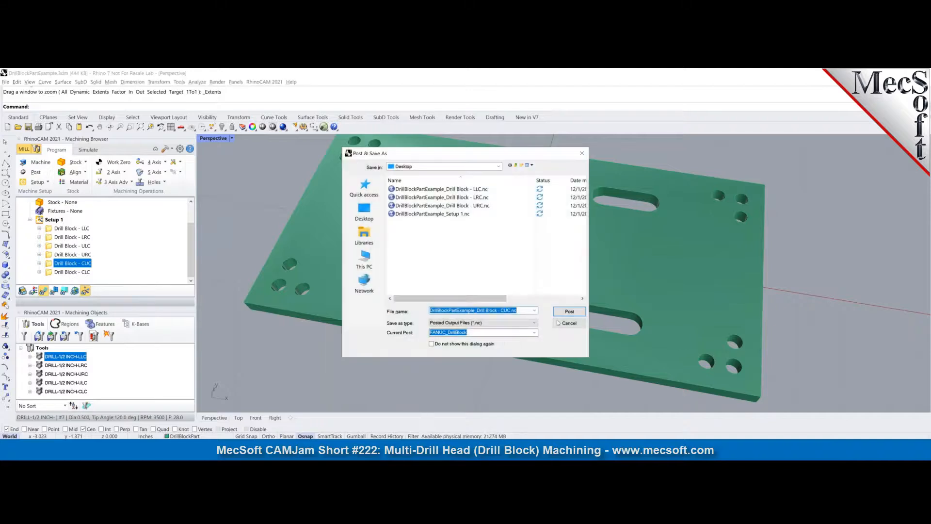
pyautogui.click(569, 311)
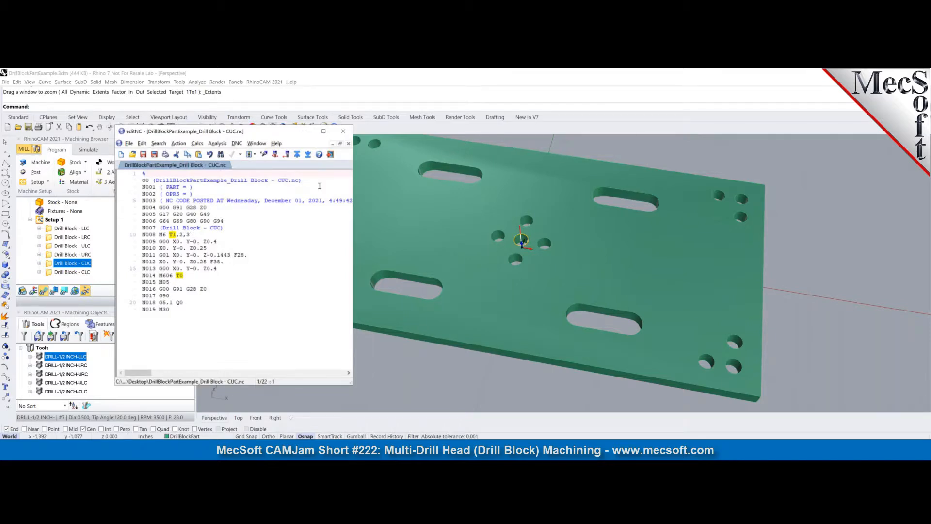
pyautogui.click(344, 132)
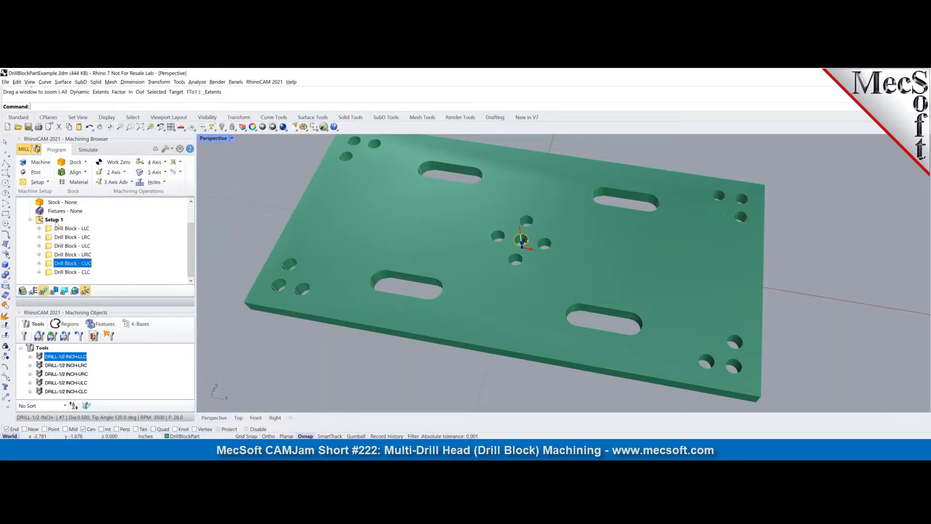
# - Post all of Setup 1 to the Desktop with FANUC_DrillBlock, replacing the existing DrillBlockPartExample_Setup 1.nc
pyautogui.click(54, 222)
pyautogui.rightClick(55, 223)
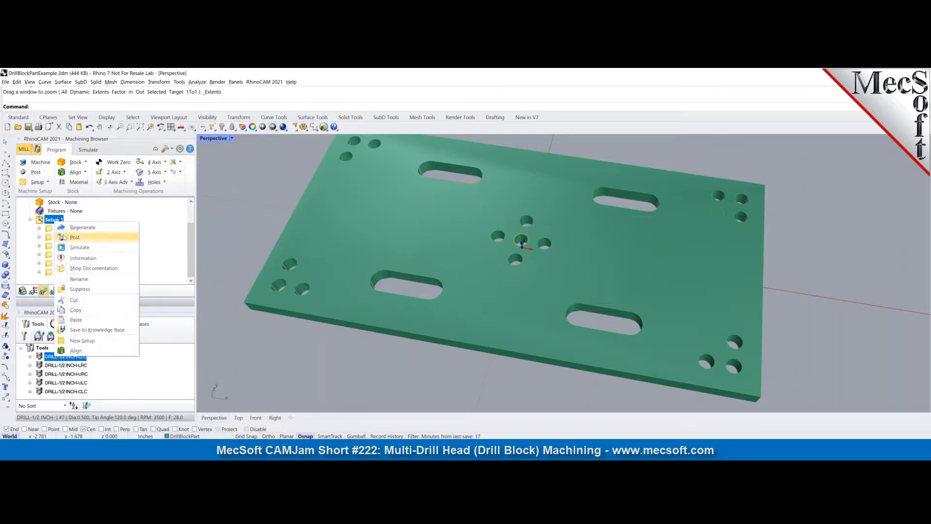
pyautogui.click(73, 237)
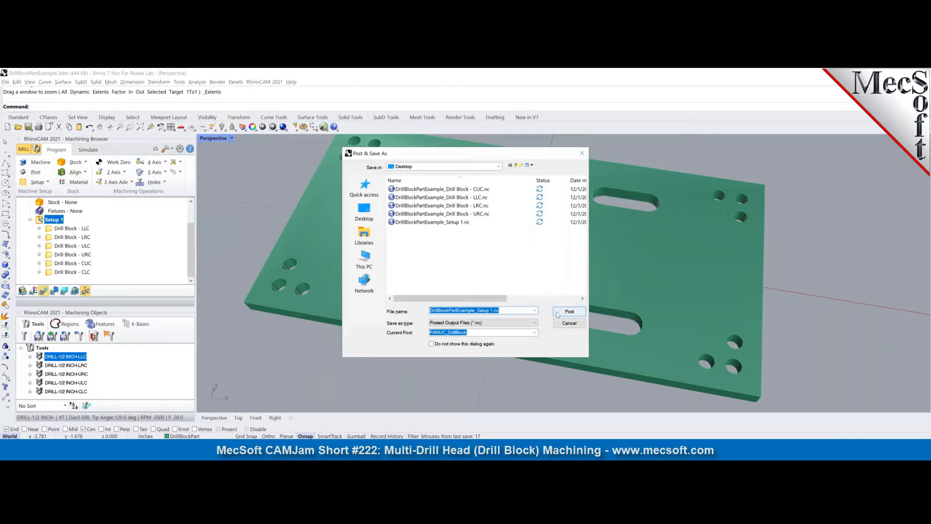
pyautogui.click(568, 310)
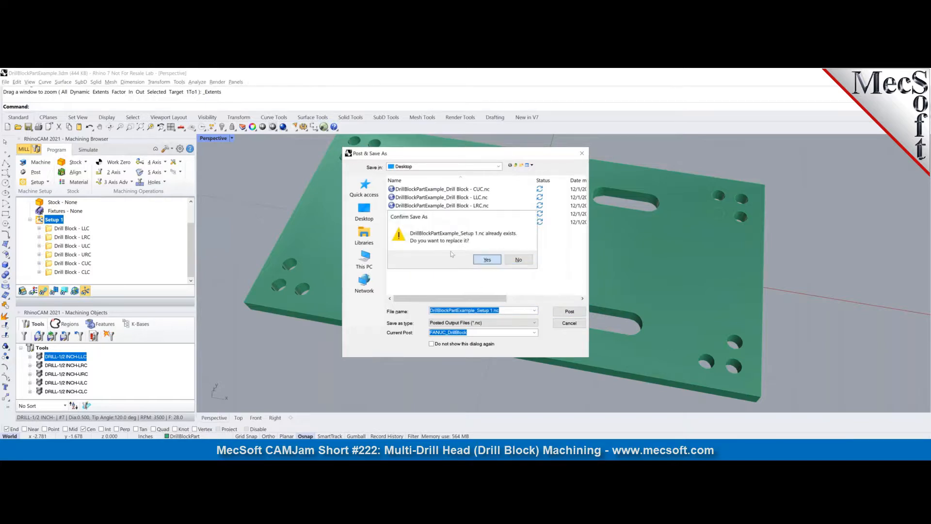
pyautogui.click(487, 259)
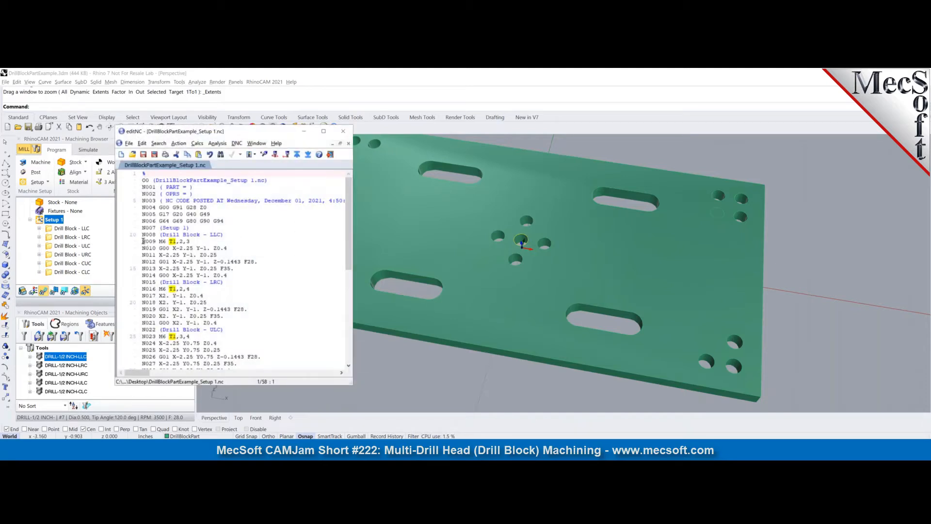
# - Examine the tool change line of each drill block operation in the Setup 1 G-code, through to the program end
pyautogui.moveTo(142, 241); pyautogui.dragTo(208, 238)
pyautogui.click(288, 276)
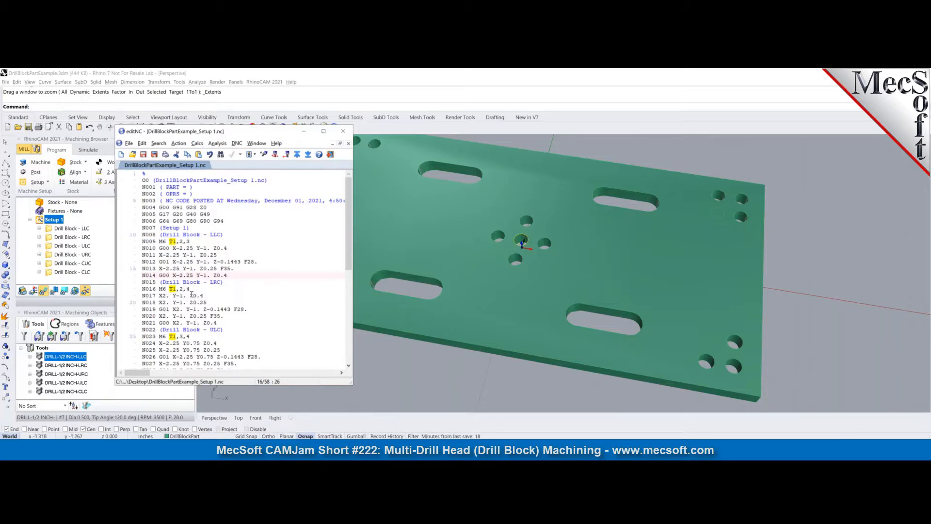
pyautogui.scroll(-2, 193, 300)
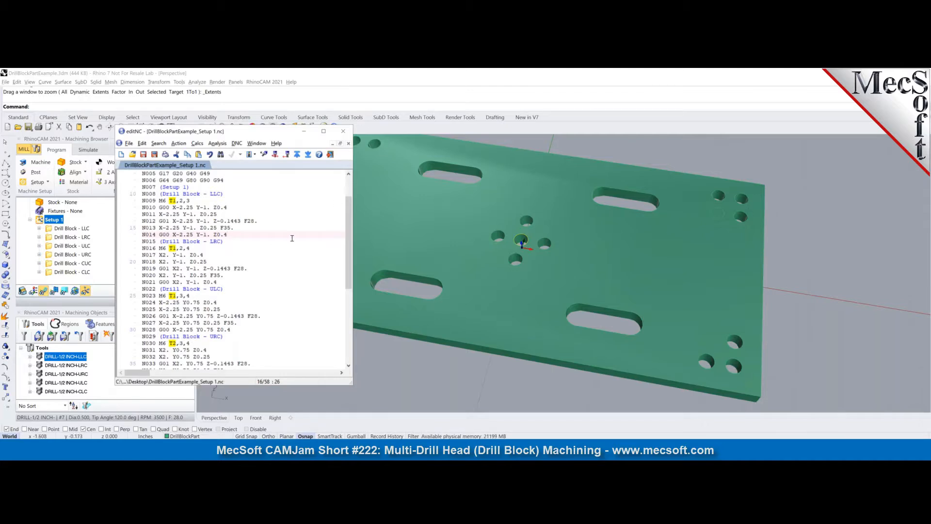
pyautogui.scroll(-5, 291, 237)
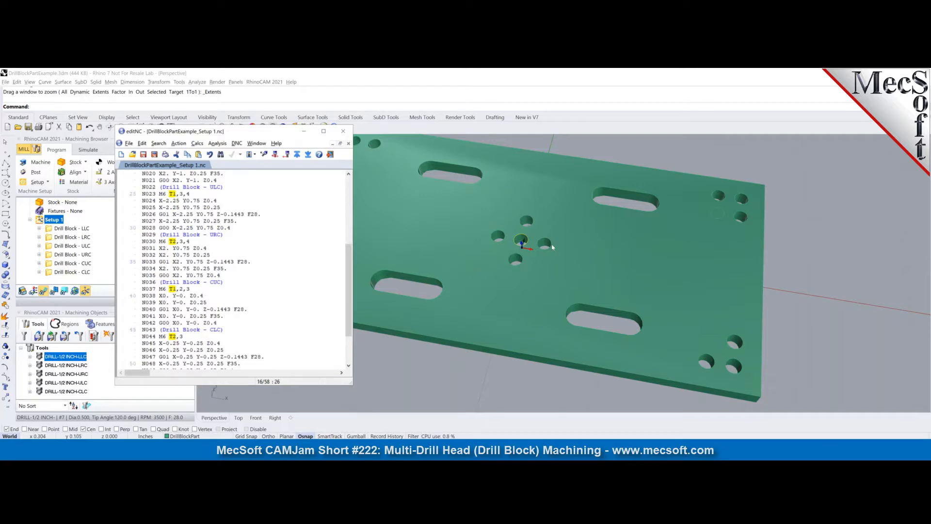
pyautogui.scroll(-2, 199, 345)
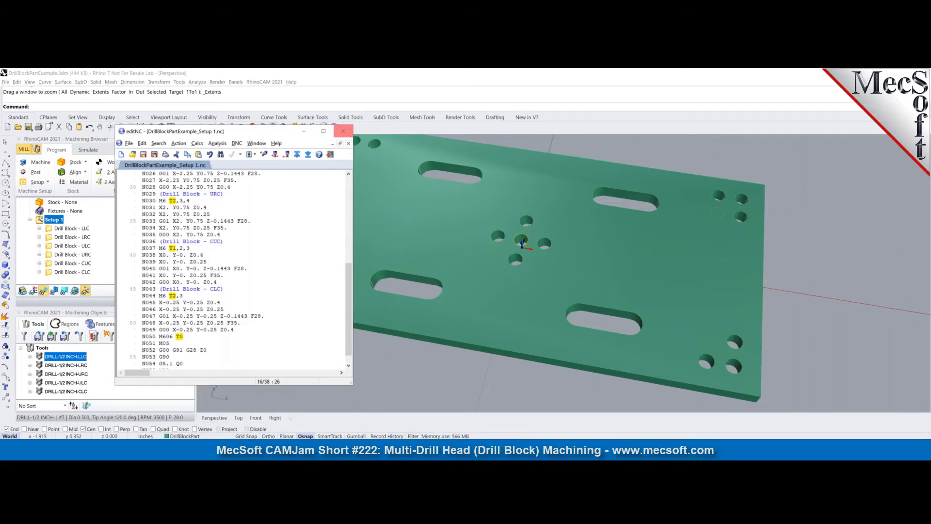
pyautogui.scroll(-1, 315, 175)
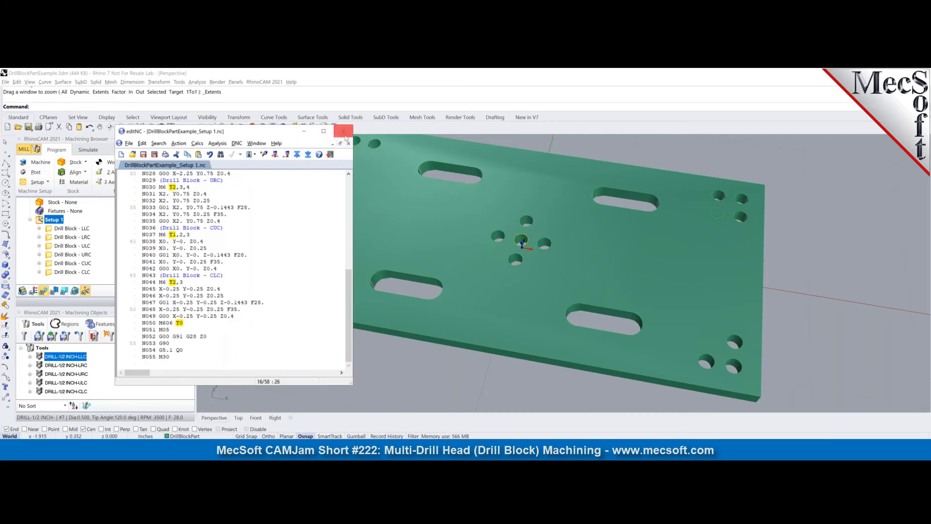